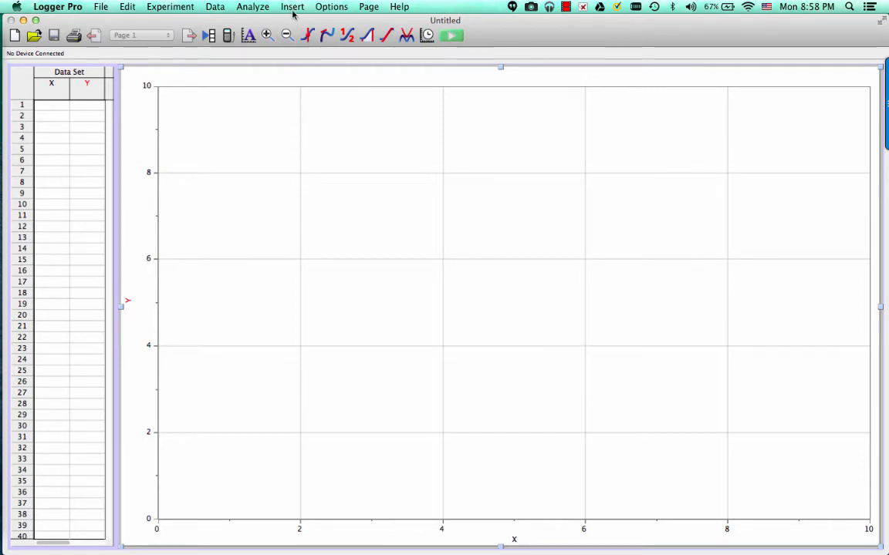
# Insert the movie Cart on Ramp Run.MOV from the Videos folder inside Desktop > A Physics > -Unit 3
pyautogui.click(293, 7)
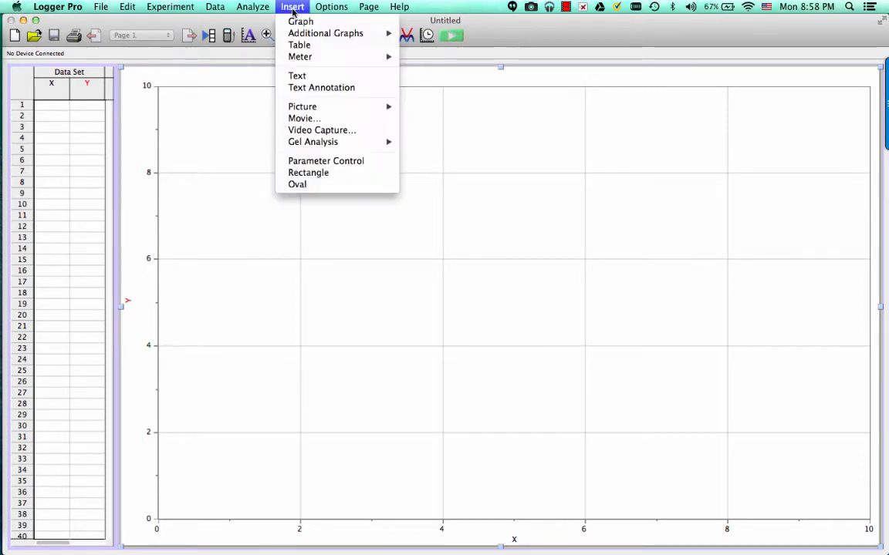
pyautogui.click(324, 120)
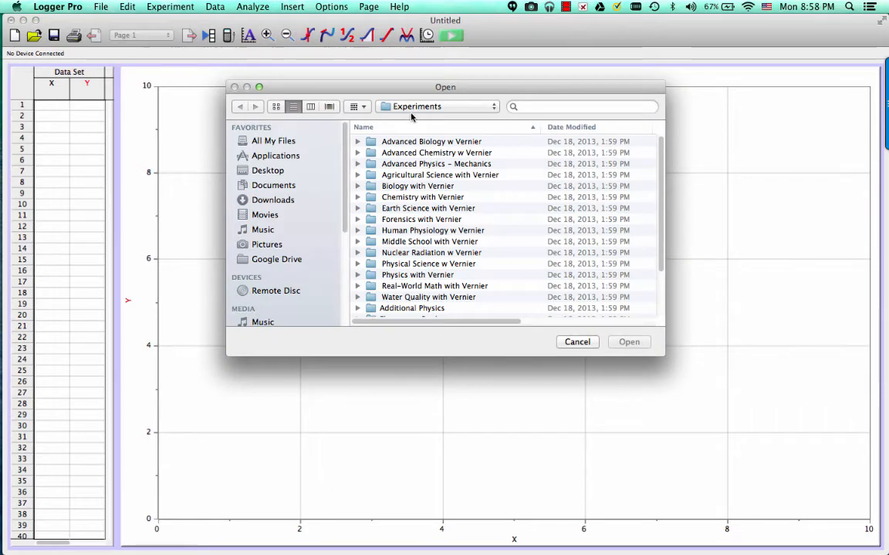
pyautogui.click(284, 171)
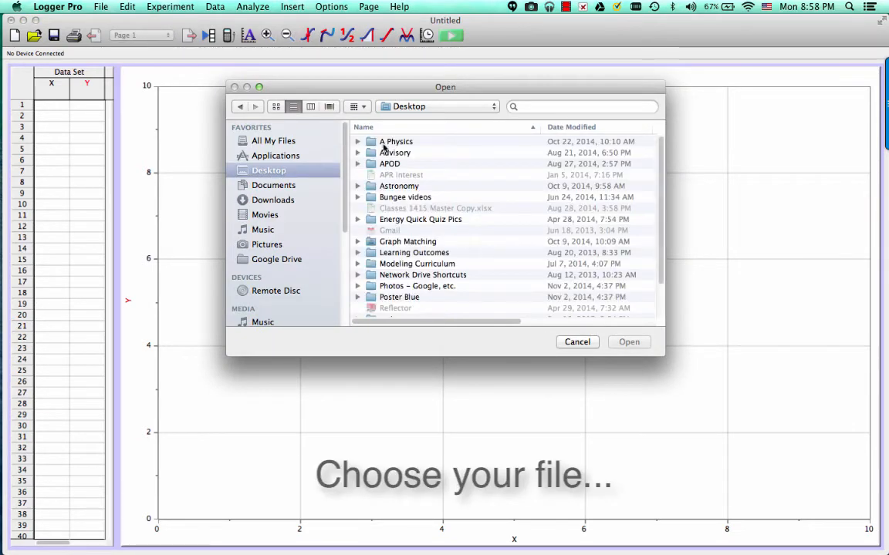
pyautogui.doubleClick(395, 142)
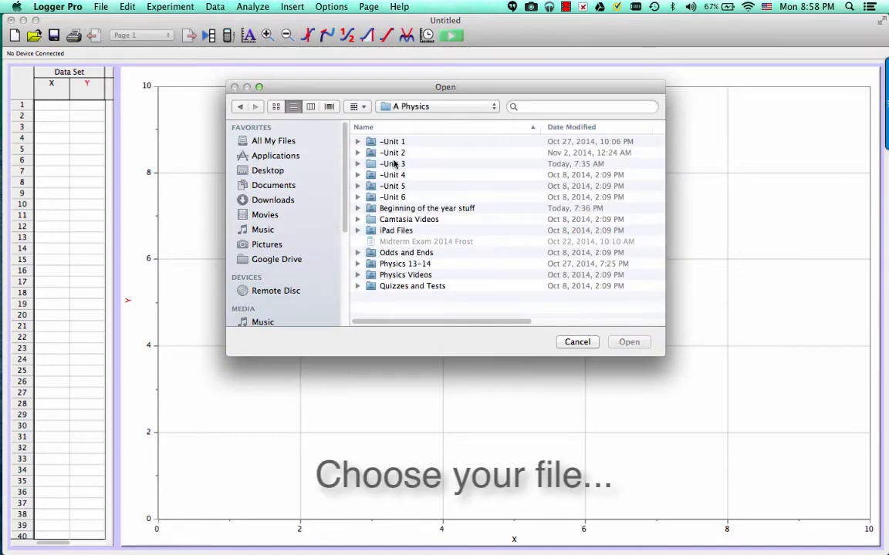
pyautogui.doubleClick(395, 164)
pyautogui.doubleClick(395, 206)
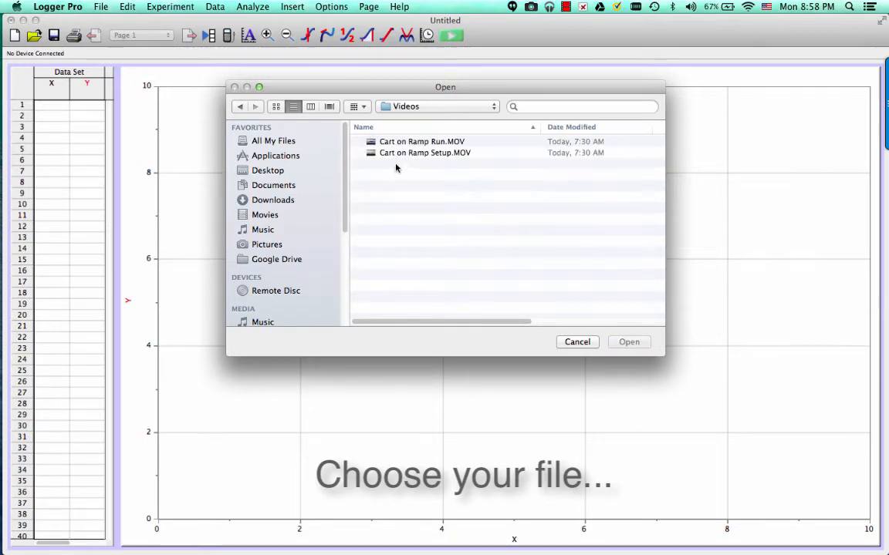
pyautogui.click(405, 143)
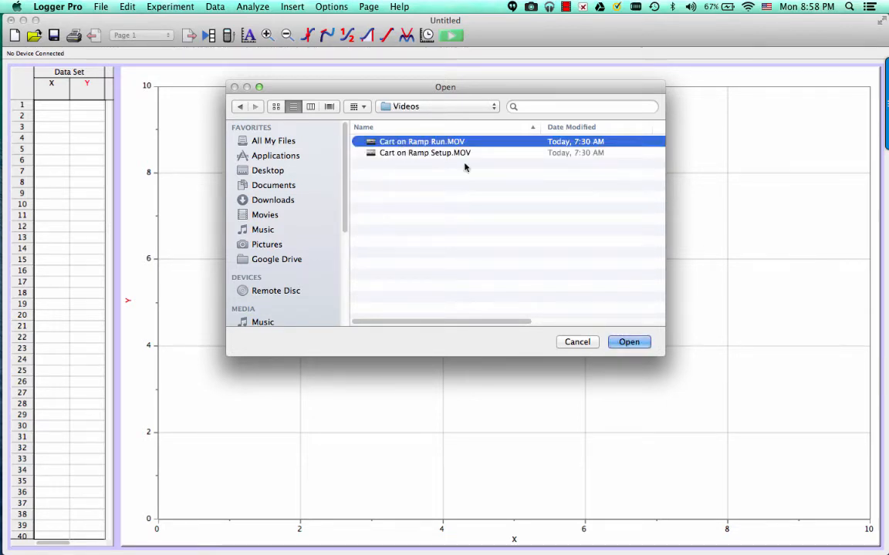
pyautogui.click(629, 342)
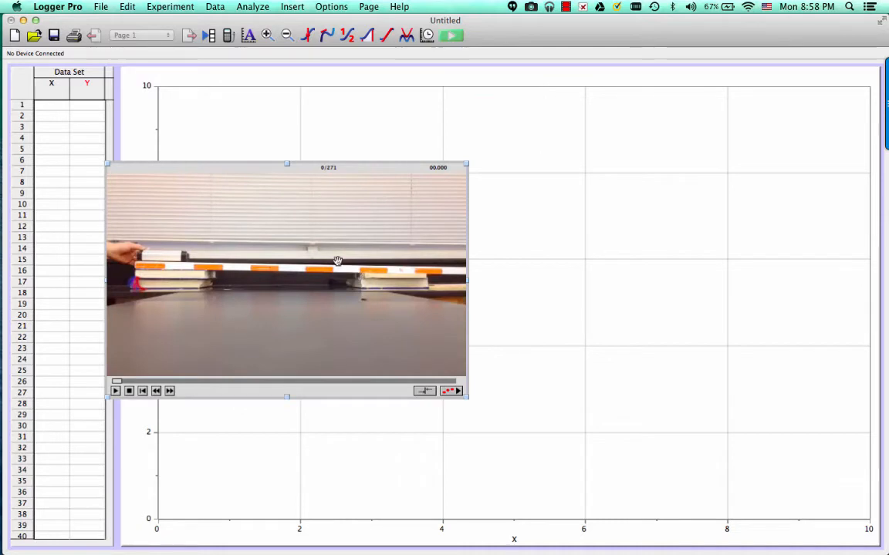
# Move the movie beside the data table and enlarge it to cover most of the graph area
pyautogui.moveTo(428, 305); pyautogui.dragTo(438, 209)
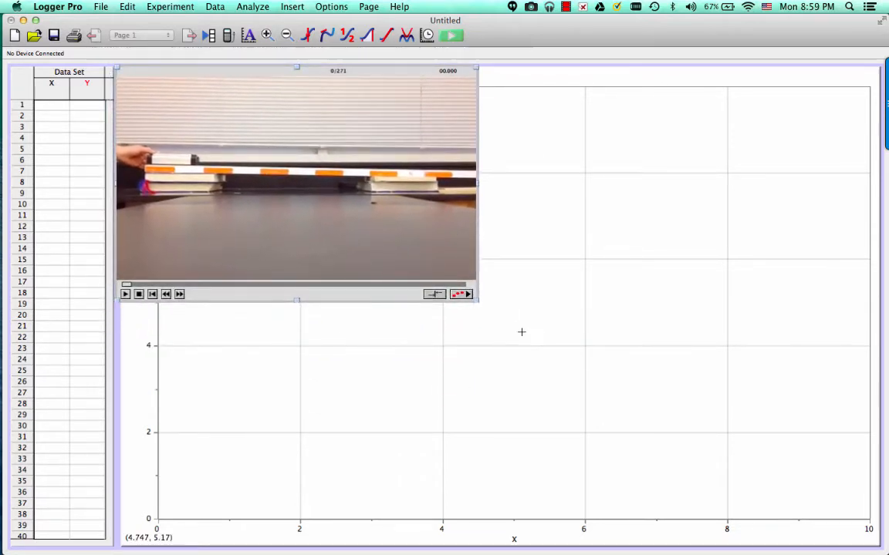
pyautogui.moveTo(476, 299); pyautogui.dragTo(844, 515)
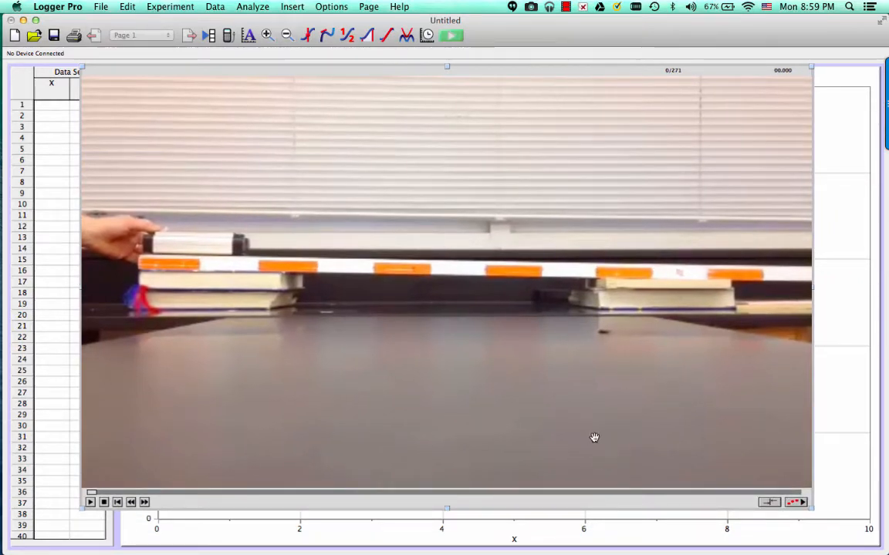
pyautogui.moveTo(594, 436); pyautogui.dragTo(631, 434)
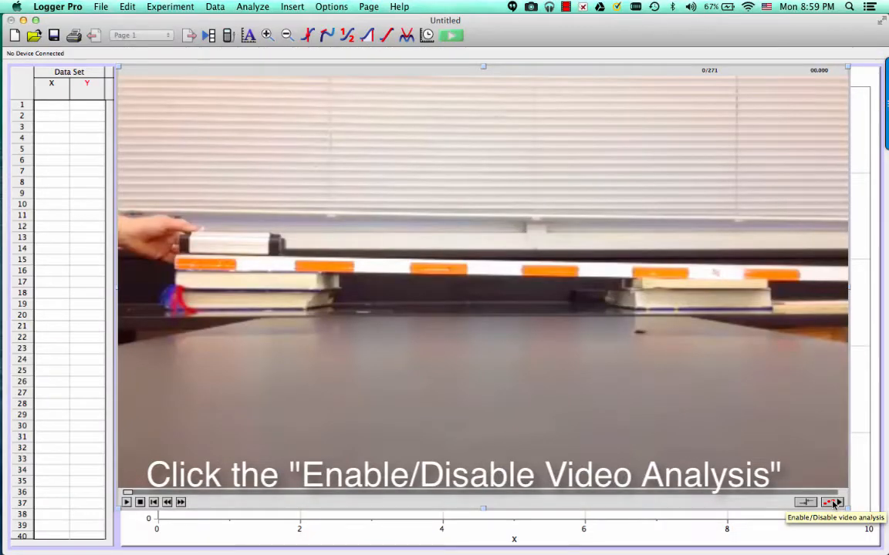
# Enable video analysis and step the movie to frame 12, where the hand lets go of the cart
pyautogui.click(833, 502)
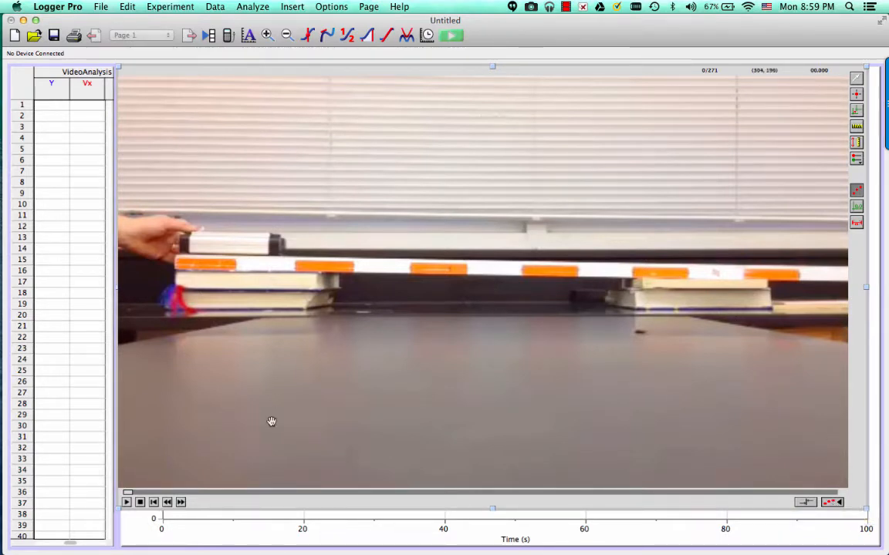
pyautogui.click(181, 506)
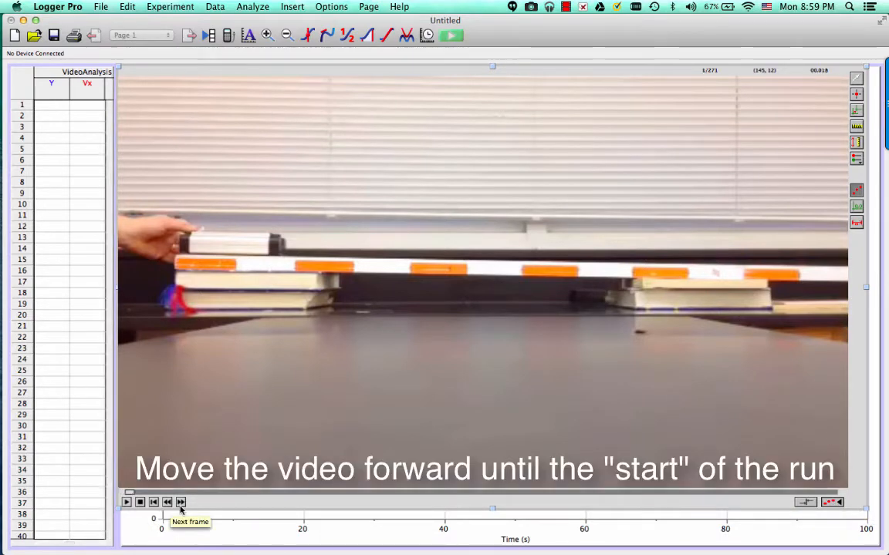
pyautogui.click(181, 506)
pyautogui.click(181, 506)
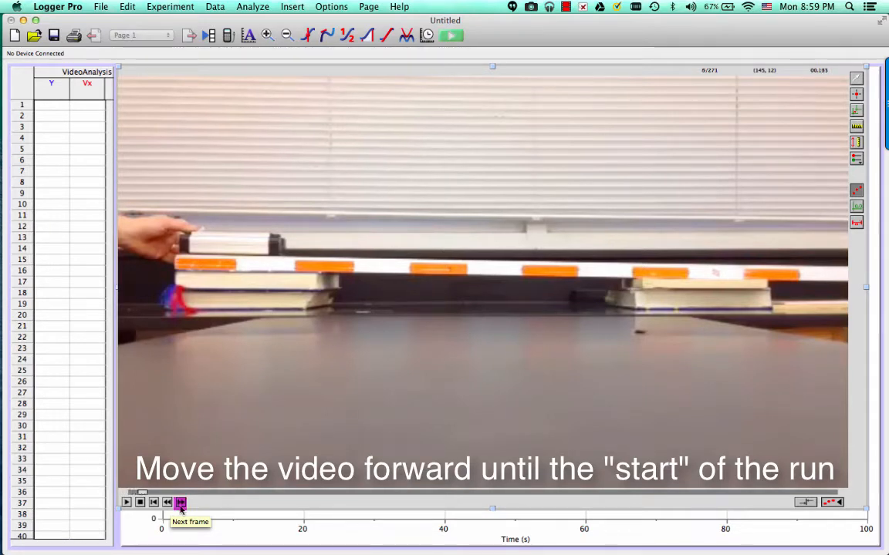
pyautogui.click(180, 503)
pyautogui.click(180, 503)
pyautogui.click(180, 503)
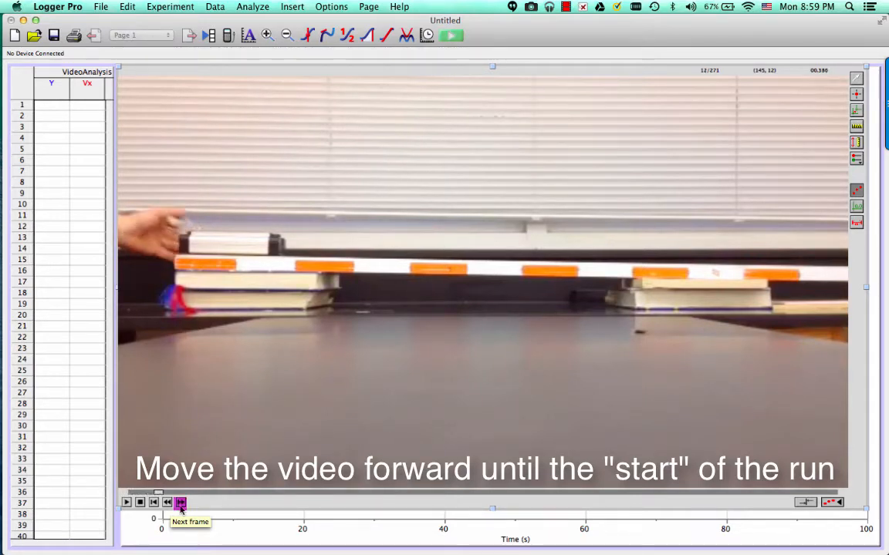
pyautogui.click(168, 504)
pyautogui.click(168, 504)
pyautogui.click(168, 504)
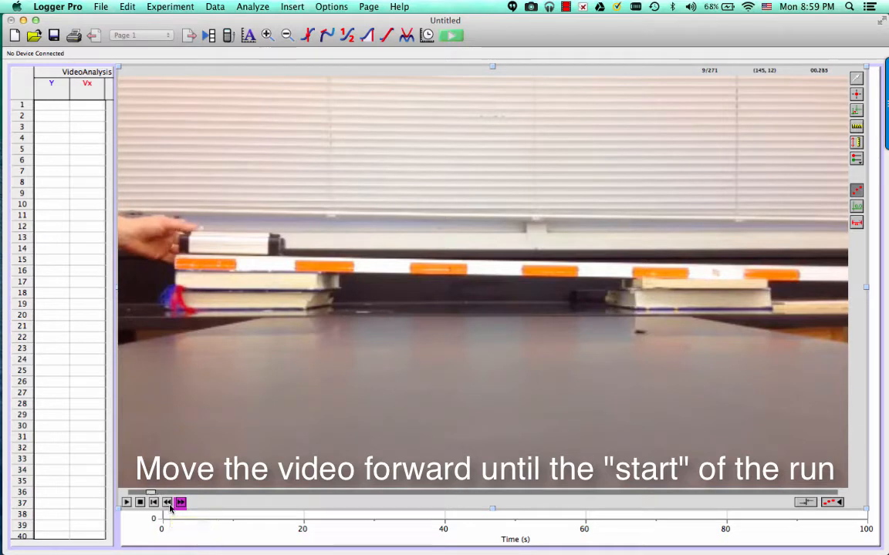
pyautogui.click(168, 504)
pyautogui.click(181, 503)
pyautogui.click(180, 503)
pyautogui.click(181, 503)
pyautogui.click(180, 503)
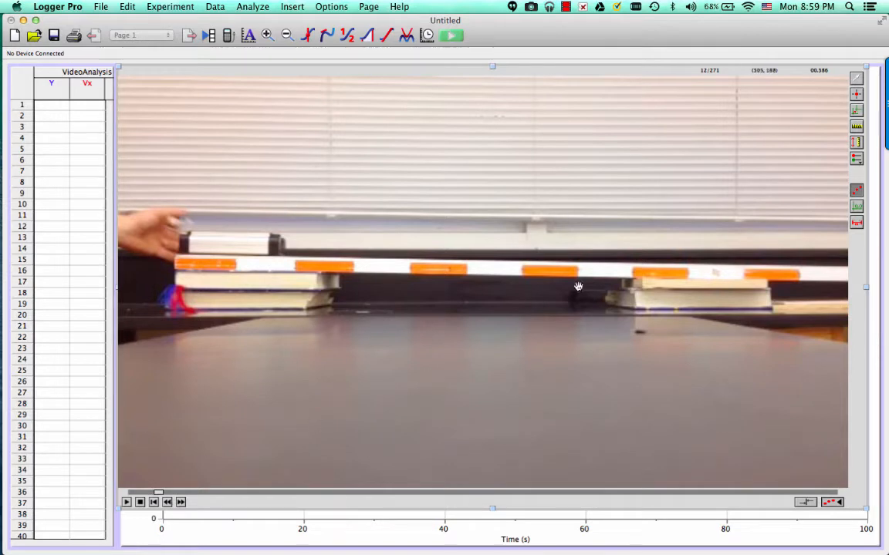
# Set the movie options so that the first VA point defines movie time zero
pyautogui.rightClick(856, 116)
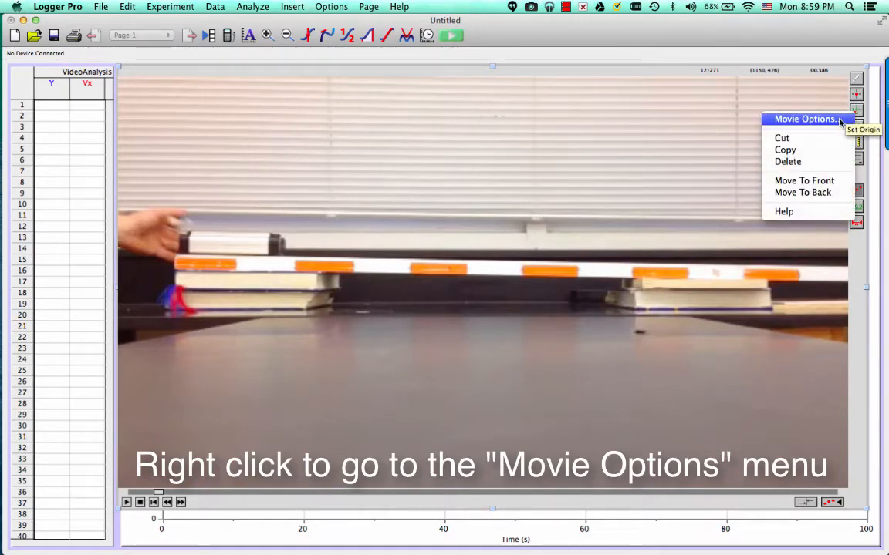
pyautogui.click(804, 120)
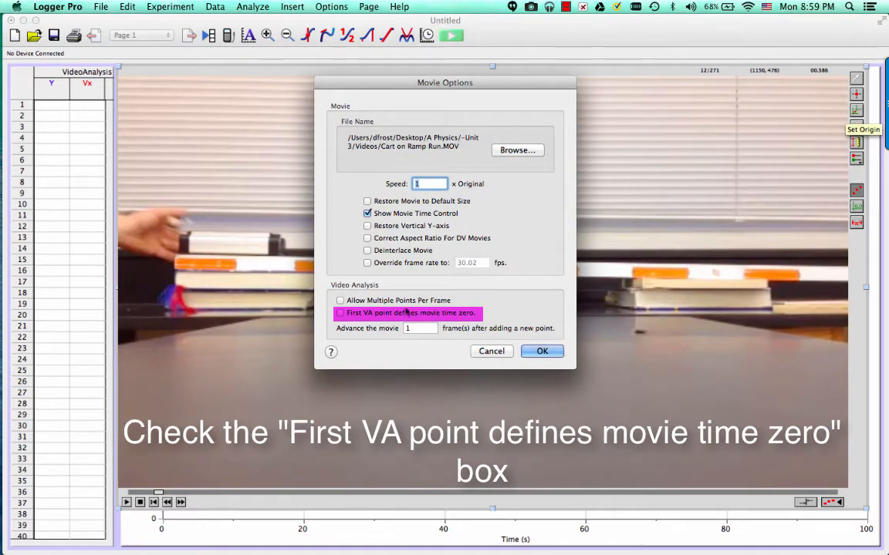
pyautogui.click(340, 314)
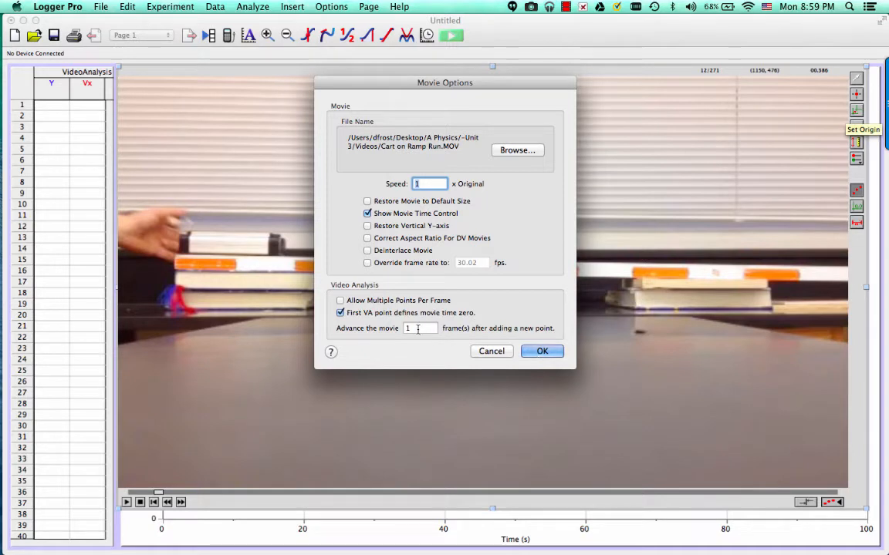
pyautogui.click(543, 350)
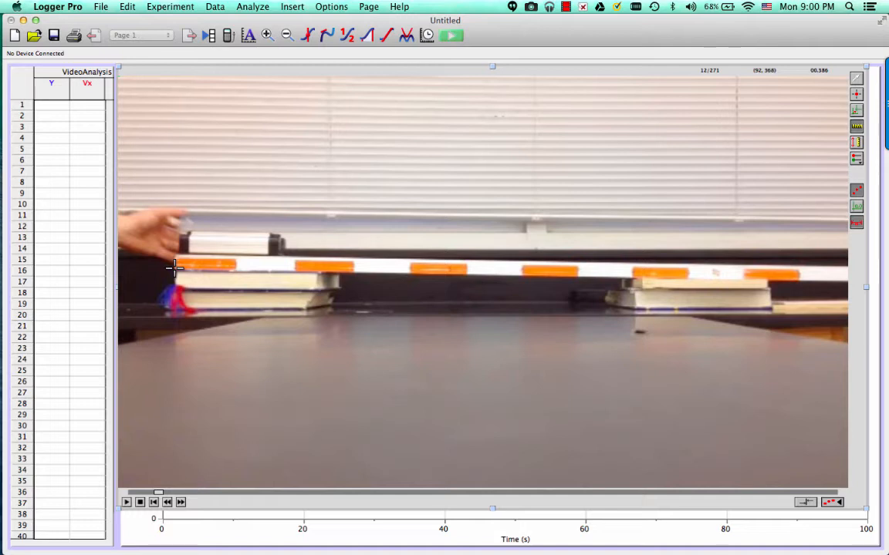
# Set the movie scale to 1 m along the striped ramp, from its raised end to just before the sixth orange stripe
pyautogui.moveTo(176, 267); pyautogui.dragTo(454, 274)
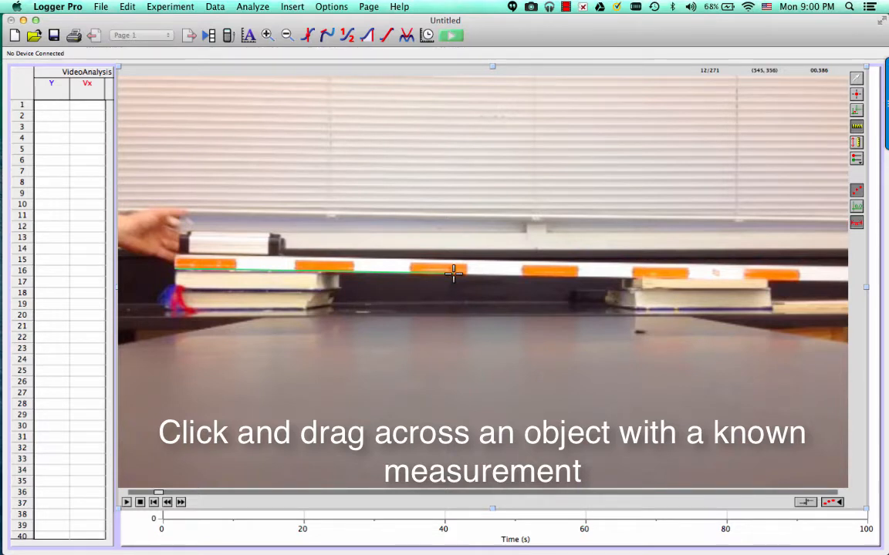
pyautogui.moveTo(453, 273); pyautogui.dragTo(744, 282)
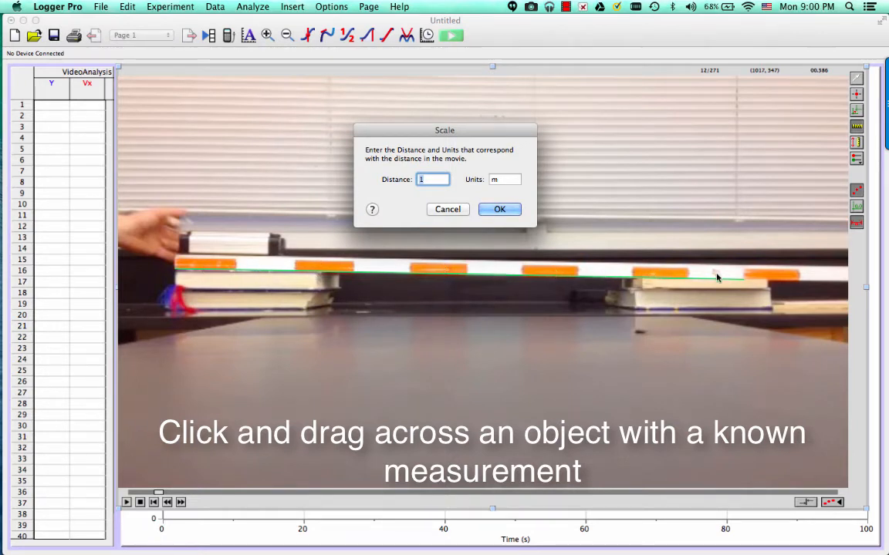
pyautogui.click(489, 210)
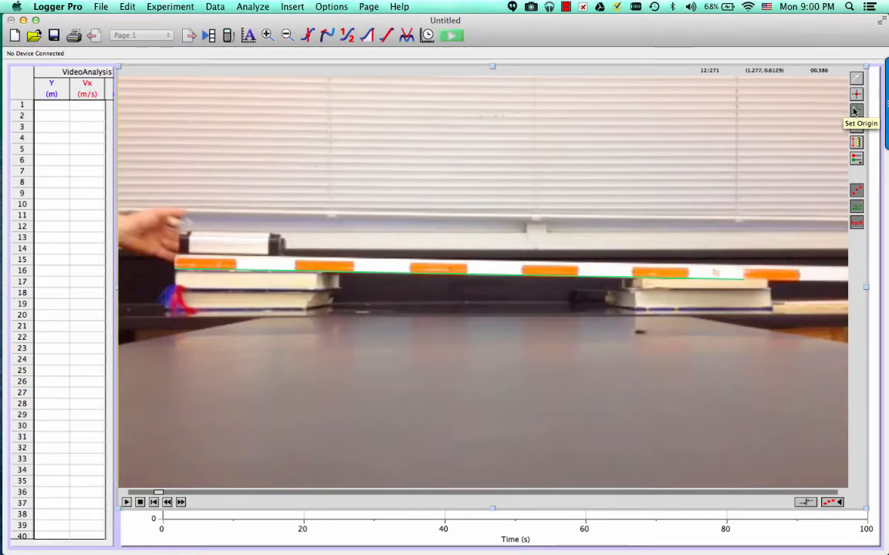
# Set the origin at the lower front of the cart's silver body and rotate the axes parallel to the sloping ramp
pyautogui.click(854, 112)
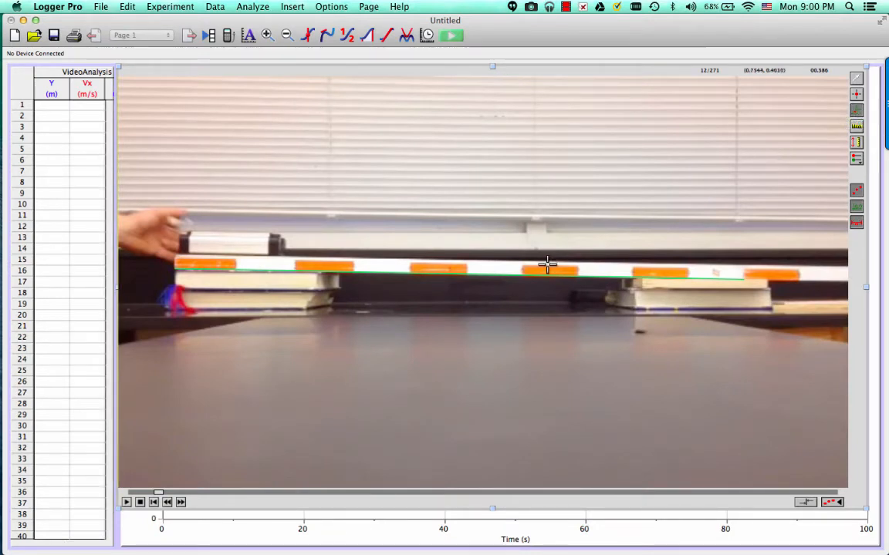
pyautogui.click(268, 254)
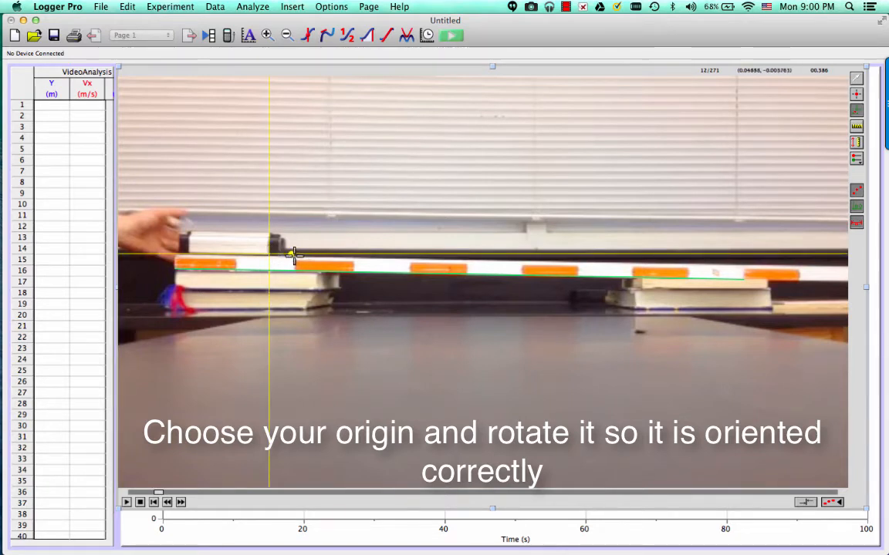
pyautogui.moveTo(291, 255); pyautogui.dragTo(415, 260)
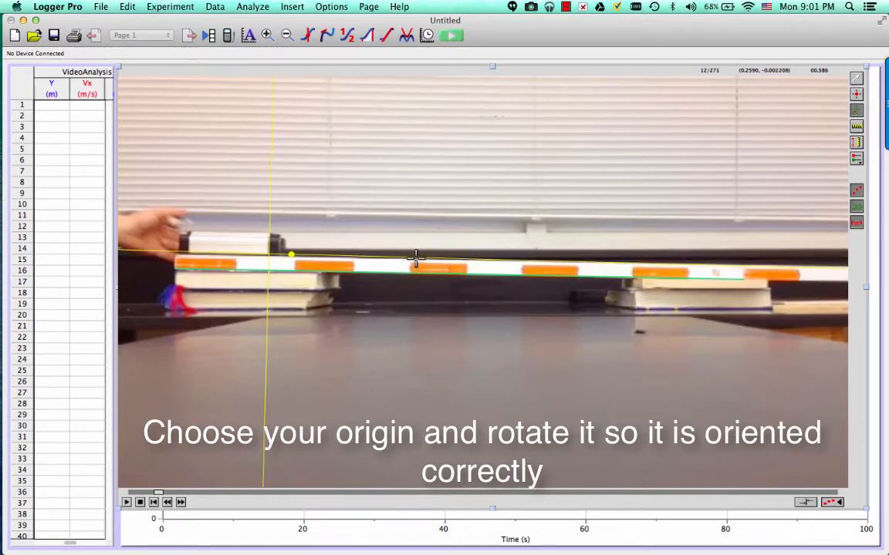
pyautogui.moveTo(417, 256); pyautogui.dragTo(418, 259)
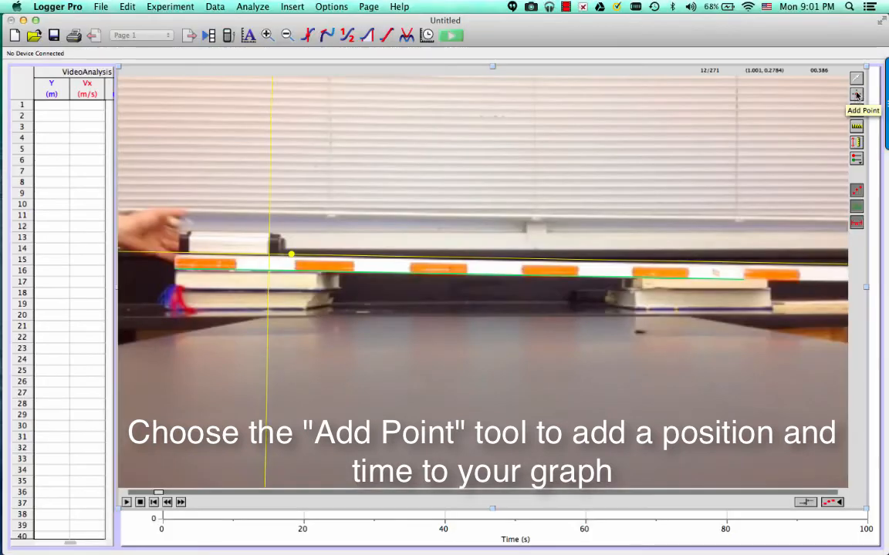
# Add a tracking point at the lower front of the cart's silver body in every frame from 12 to 126
pyautogui.click(856, 95)
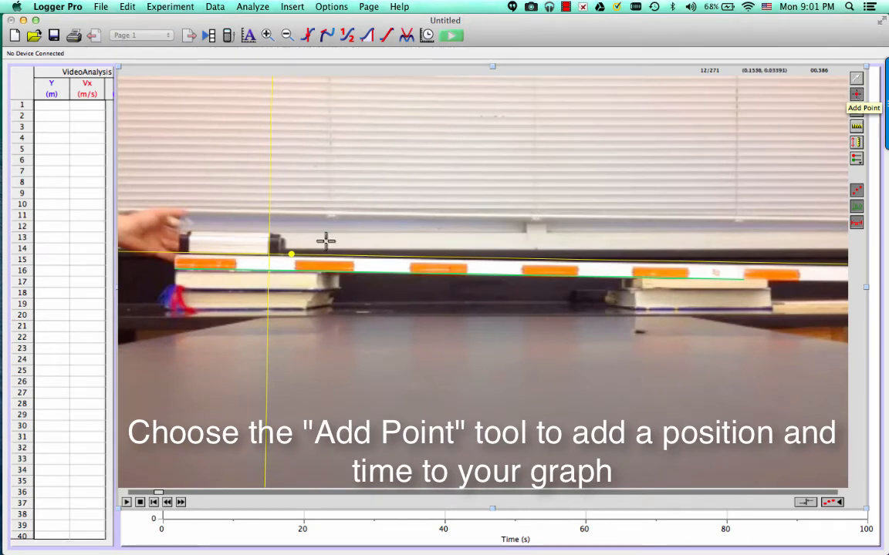
pyautogui.click(269, 255)
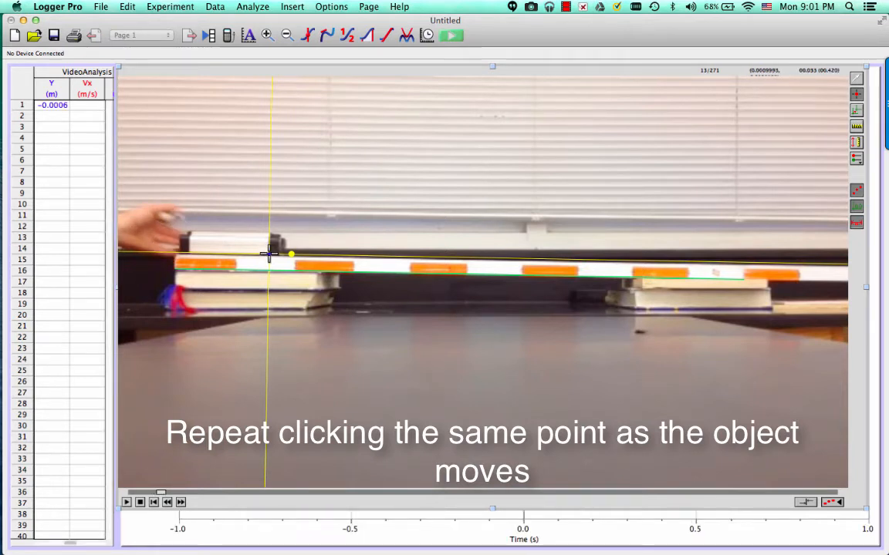
pyautogui.click(269, 254)
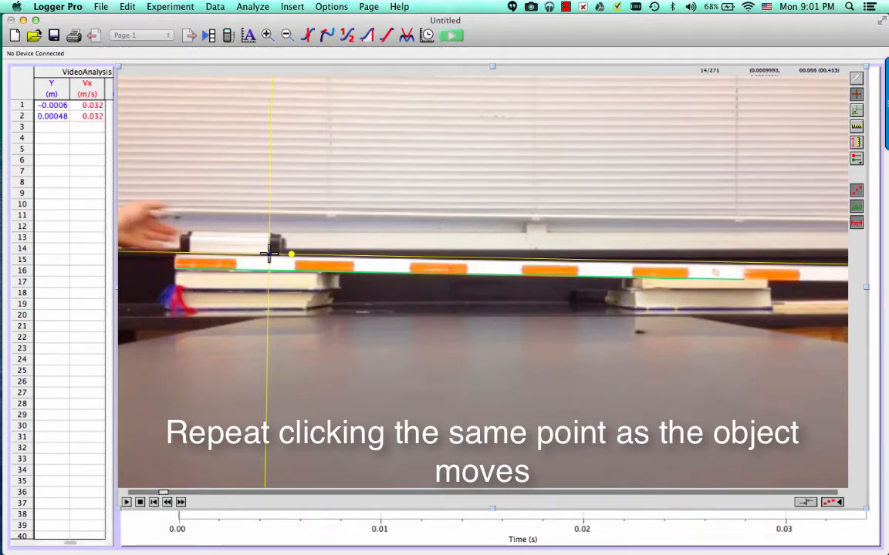
pyautogui.click(269, 254)
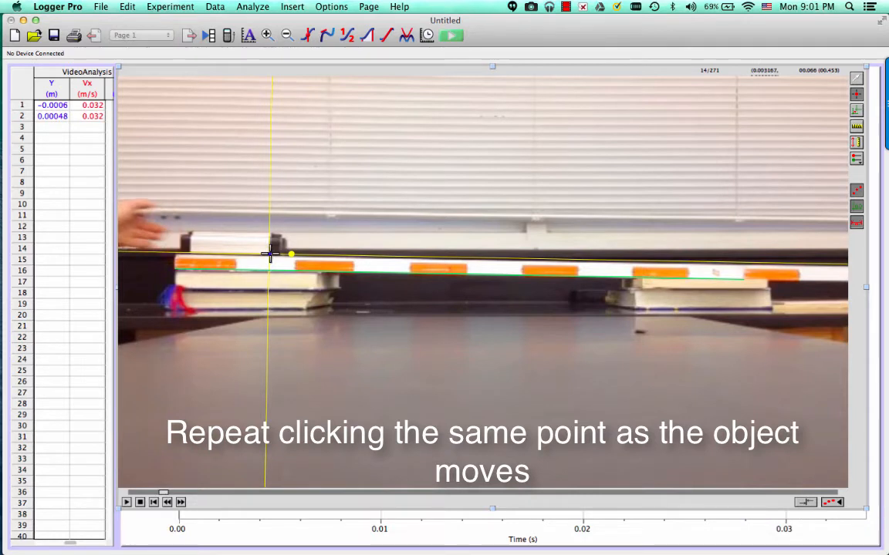
pyautogui.click(269, 254)
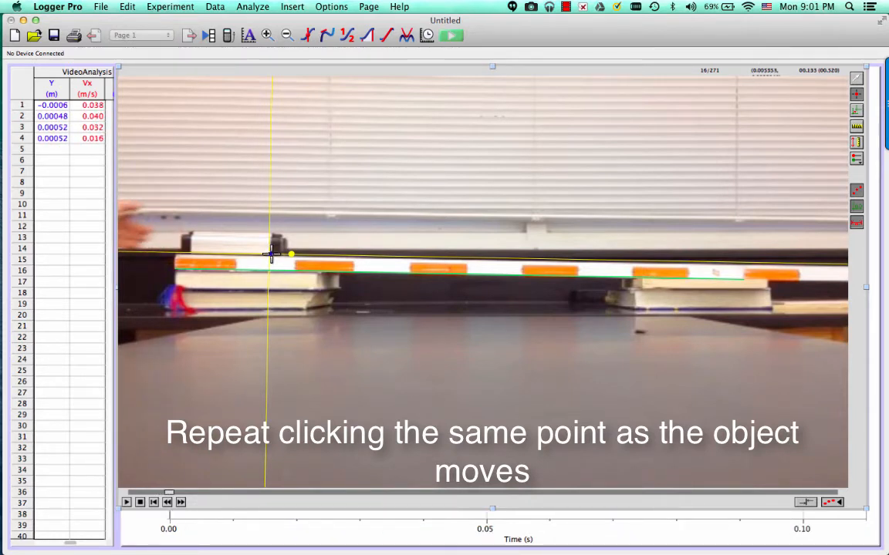
pyautogui.click(269, 255)
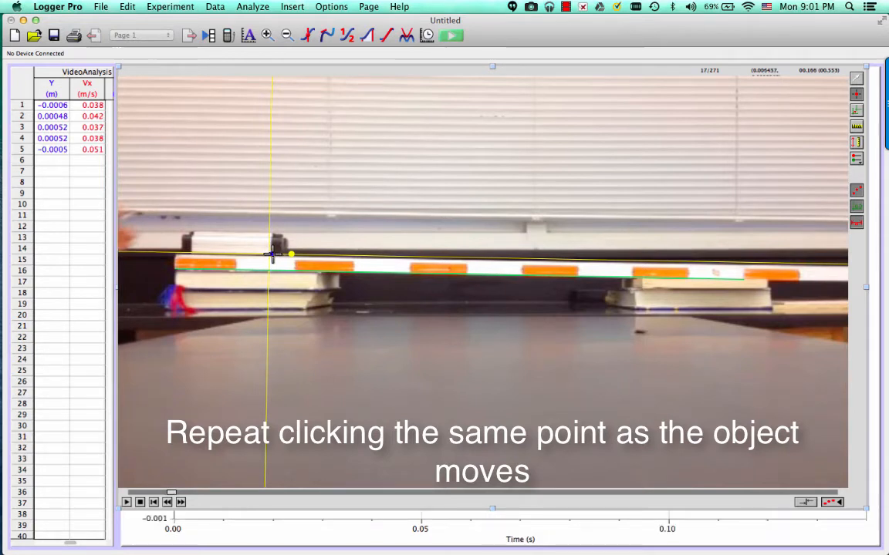
pyautogui.click(273, 255)
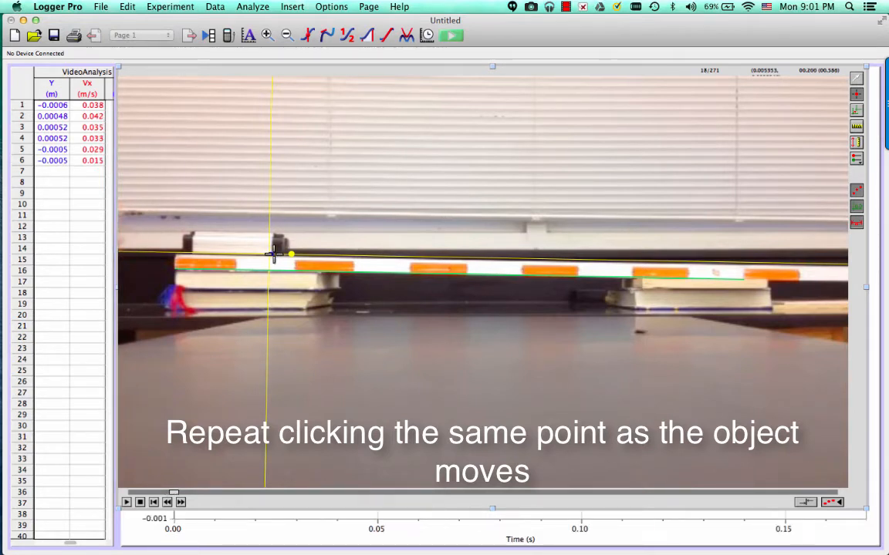
pyautogui.click(273, 255)
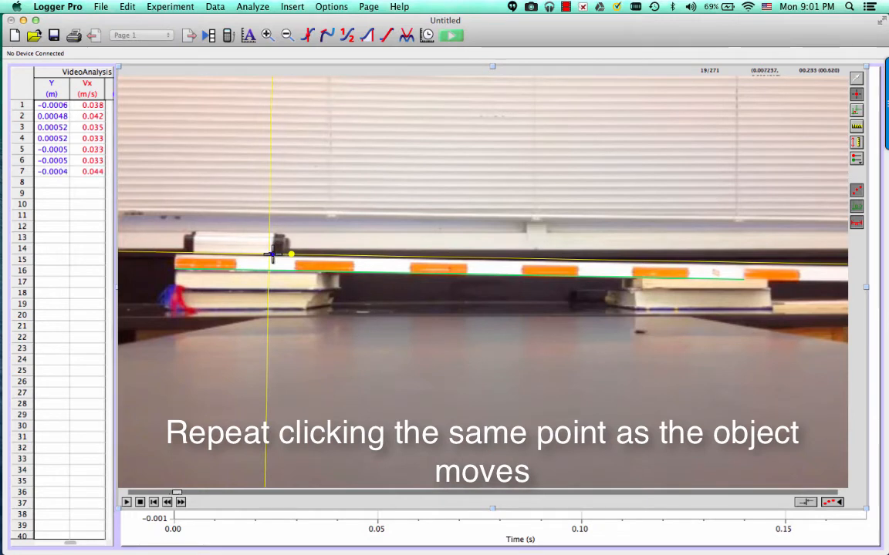
pyautogui.click(273, 254)
pyautogui.click(275, 255)
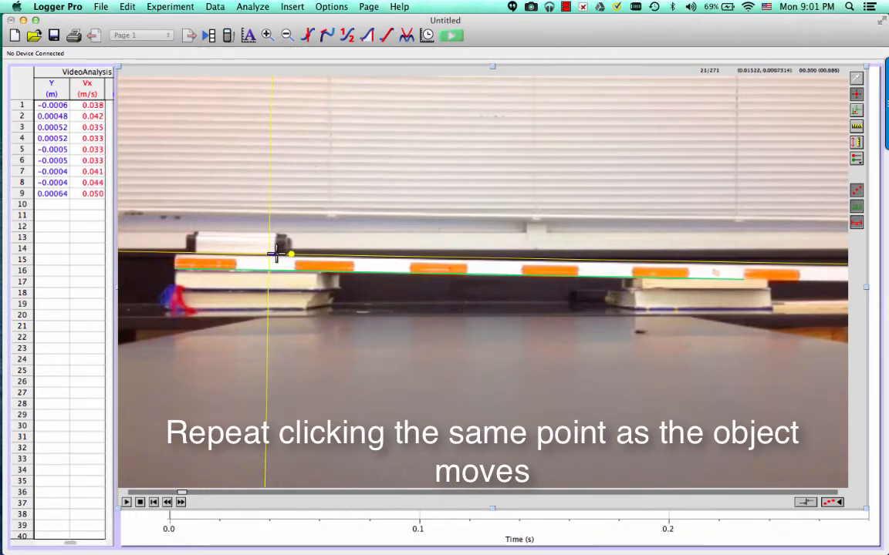
pyautogui.click(276, 255)
pyautogui.click(278, 255)
pyautogui.click(280, 255)
pyautogui.click(282, 255)
pyautogui.click(284, 254)
pyautogui.click(286, 254)
pyautogui.click(287, 255)
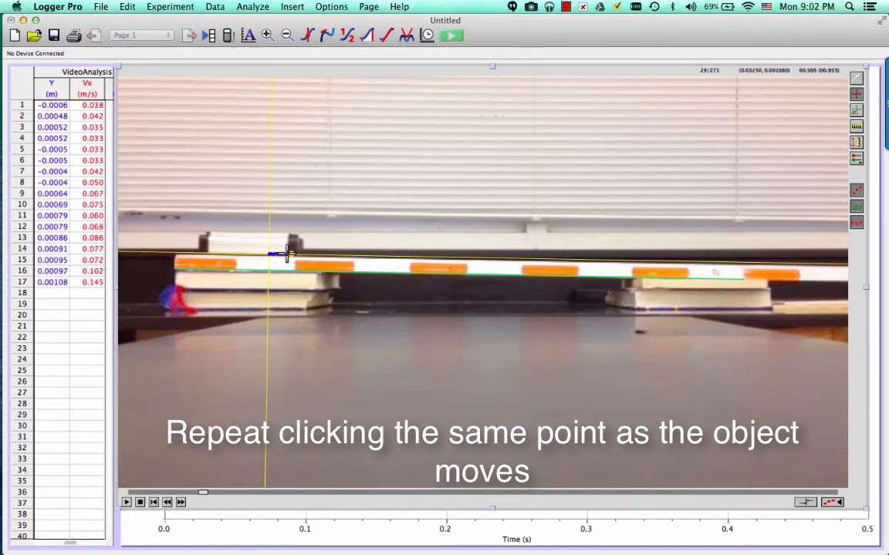
pyautogui.click(290, 254)
pyautogui.click(291, 255)
pyautogui.click(293, 254)
pyautogui.click(295, 255)
pyautogui.click(298, 255)
pyautogui.click(300, 254)
pyautogui.click(302, 255)
pyautogui.click(305, 254)
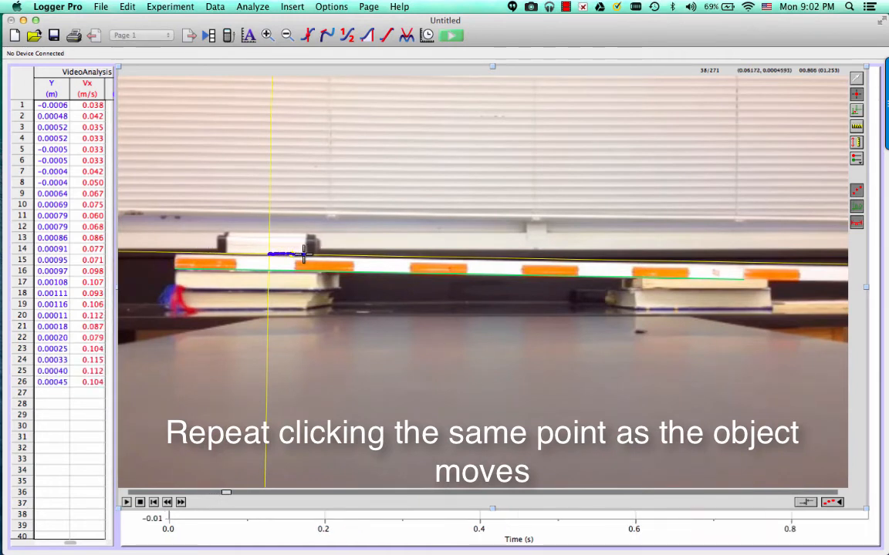
pyautogui.click(307, 254)
pyautogui.click(310, 254)
pyautogui.click(311, 255)
pyautogui.click(314, 254)
pyautogui.click(327, 255)
pyautogui.click(332, 254)
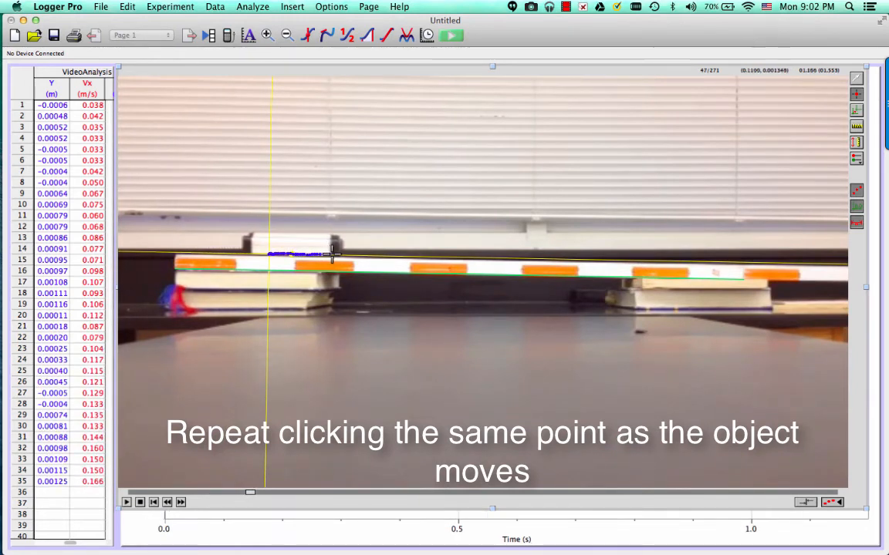
pyautogui.click(336, 255)
pyautogui.click(340, 254)
pyautogui.click(344, 255)
pyautogui.click(349, 254)
pyautogui.click(354, 255)
pyautogui.click(357, 254)
pyautogui.click(361, 254)
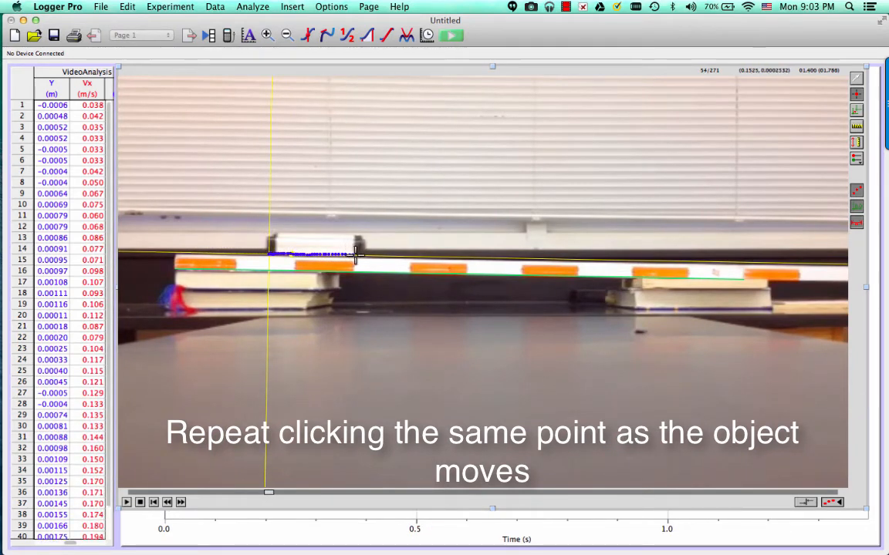
pyautogui.click(365, 255)
pyautogui.click(369, 255)
pyautogui.click(372, 255)
pyautogui.click(376, 255)
pyautogui.click(380, 256)
pyautogui.click(384, 256)
pyautogui.click(389, 255)
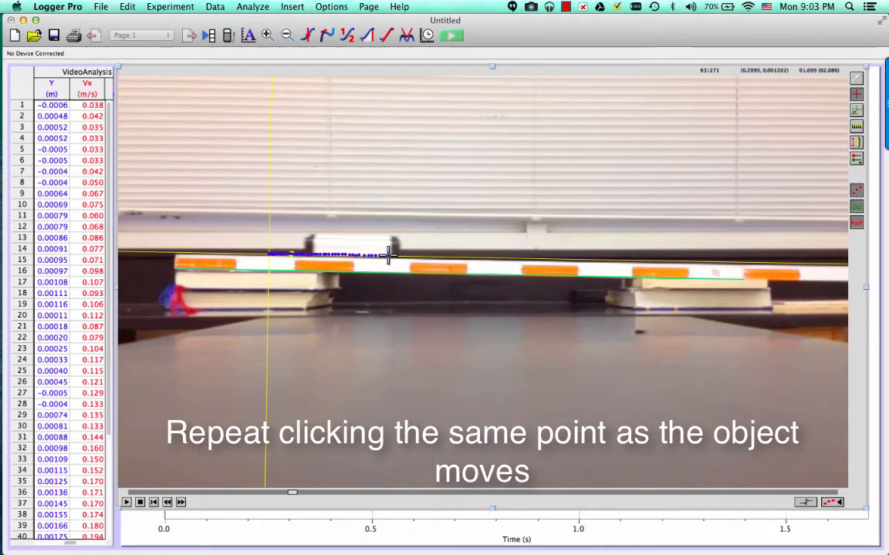
pyautogui.click(395, 255)
pyautogui.click(400, 255)
pyautogui.click(404, 255)
pyautogui.click(410, 255)
pyautogui.click(416, 255)
pyautogui.click(421, 255)
pyautogui.click(429, 256)
pyautogui.click(437, 256)
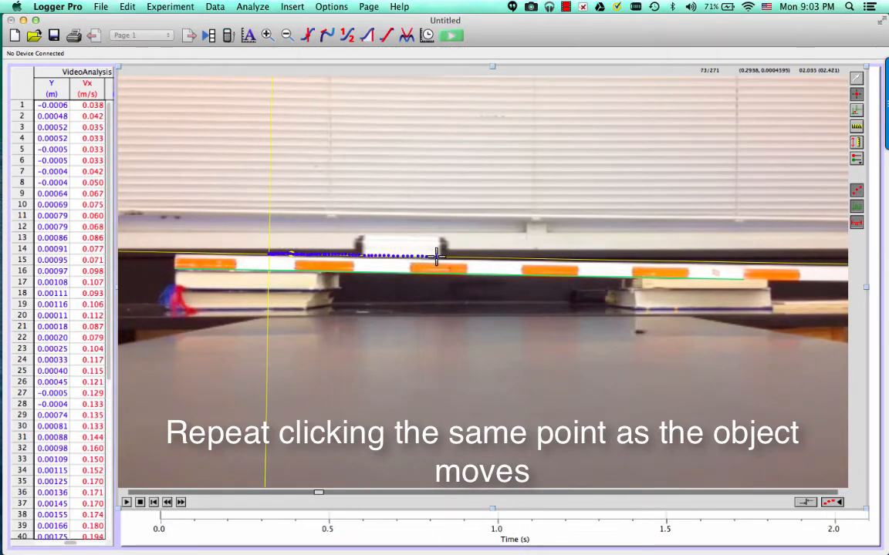
pyautogui.click(446, 256)
pyautogui.click(454, 257)
pyautogui.click(462, 256)
pyautogui.click(470, 256)
pyautogui.click(478, 257)
pyautogui.click(486, 257)
pyautogui.click(493, 257)
pyautogui.click(502, 257)
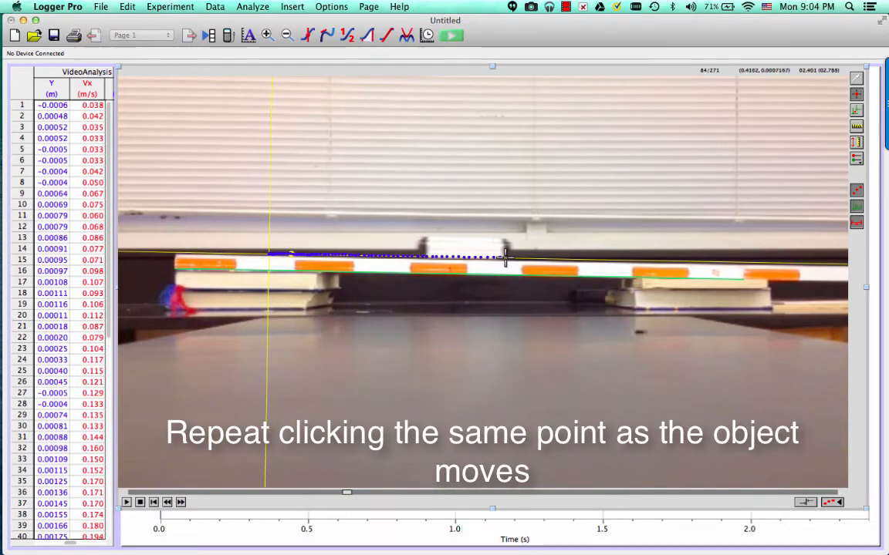
pyautogui.click(510, 258)
pyautogui.click(519, 258)
pyautogui.click(526, 258)
pyautogui.click(535, 258)
pyautogui.click(544, 260)
pyautogui.click(552, 259)
pyautogui.click(561, 259)
pyautogui.click(572, 259)
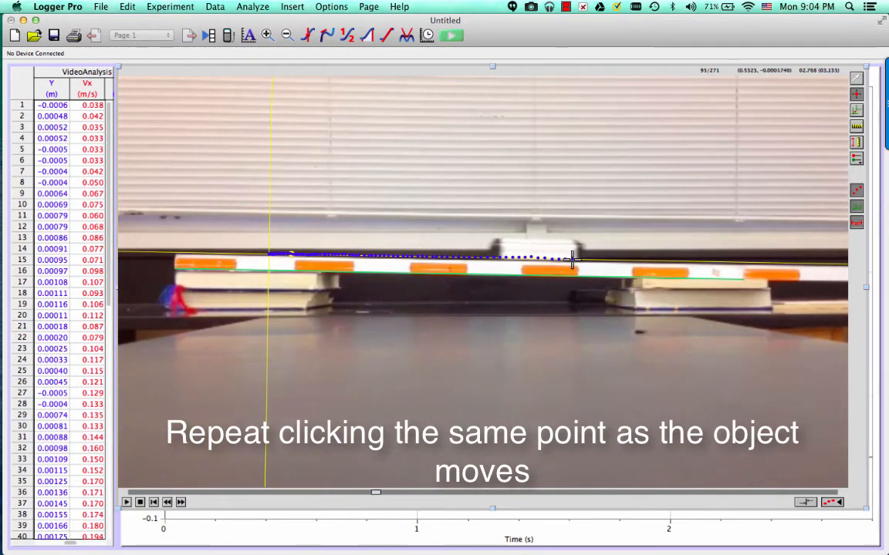
pyautogui.click(582, 259)
pyautogui.click(594, 259)
pyautogui.click(605, 260)
pyautogui.click(615, 260)
pyautogui.click(626, 260)
pyautogui.click(637, 260)
pyautogui.click(646, 260)
pyautogui.click(654, 260)
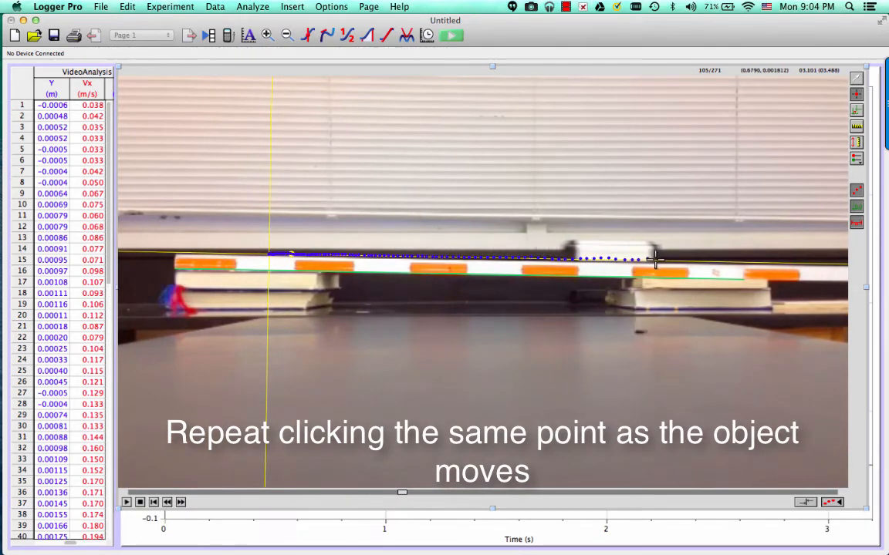
pyautogui.click(662, 260)
pyautogui.click(670, 260)
pyautogui.click(679, 260)
pyautogui.click(686, 260)
pyautogui.click(695, 260)
pyautogui.click(705, 259)
pyautogui.click(712, 260)
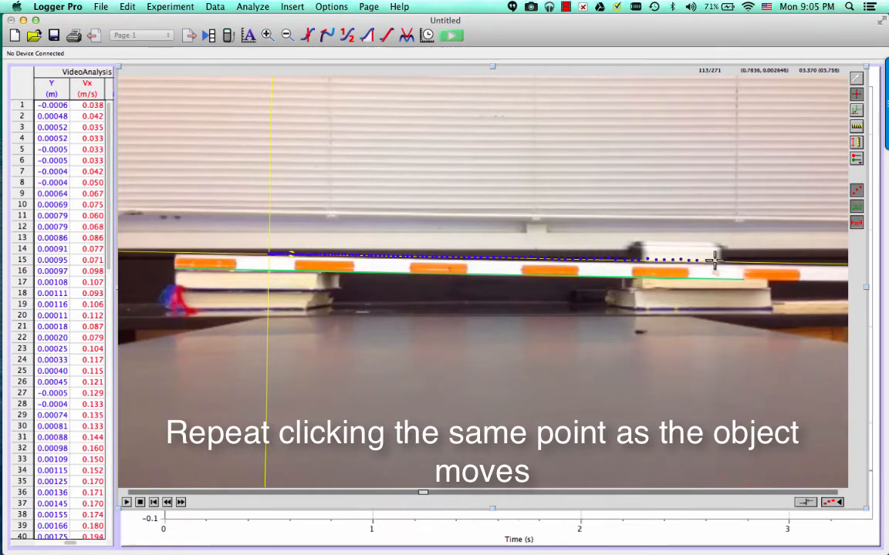
pyautogui.click(722, 260)
pyautogui.click(730, 260)
pyautogui.click(748, 260)
pyautogui.click(757, 260)
pyautogui.click(775, 261)
pyautogui.click(784, 261)
pyautogui.click(793, 260)
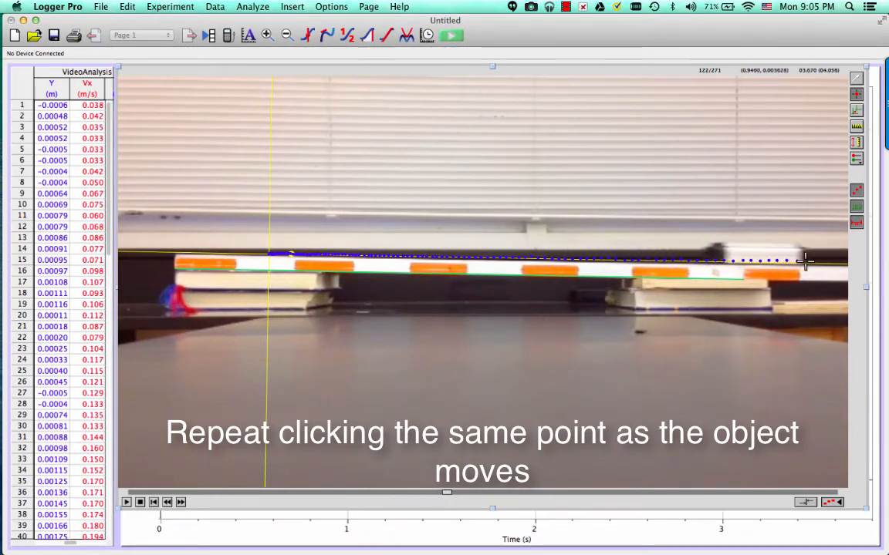
pyautogui.click(804, 261)
pyautogui.click(815, 261)
pyautogui.click(821, 262)
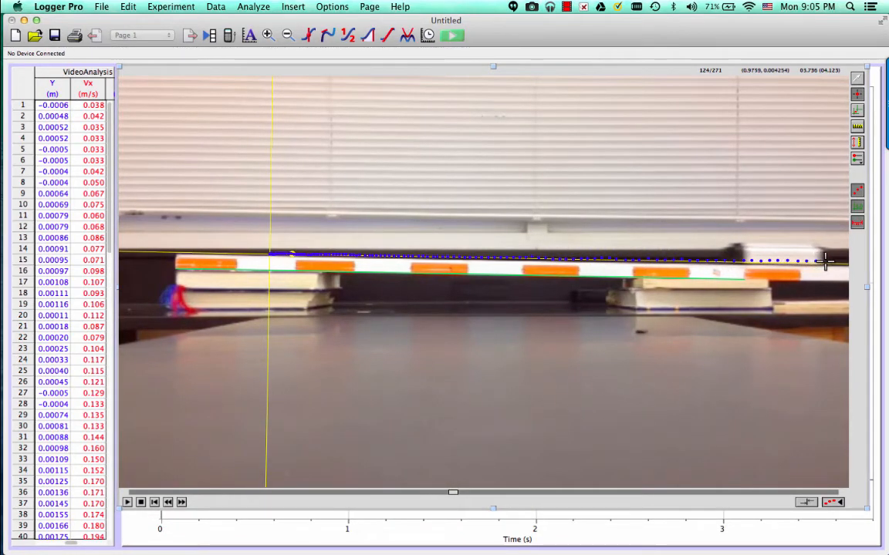
pyautogui.click(830, 261)
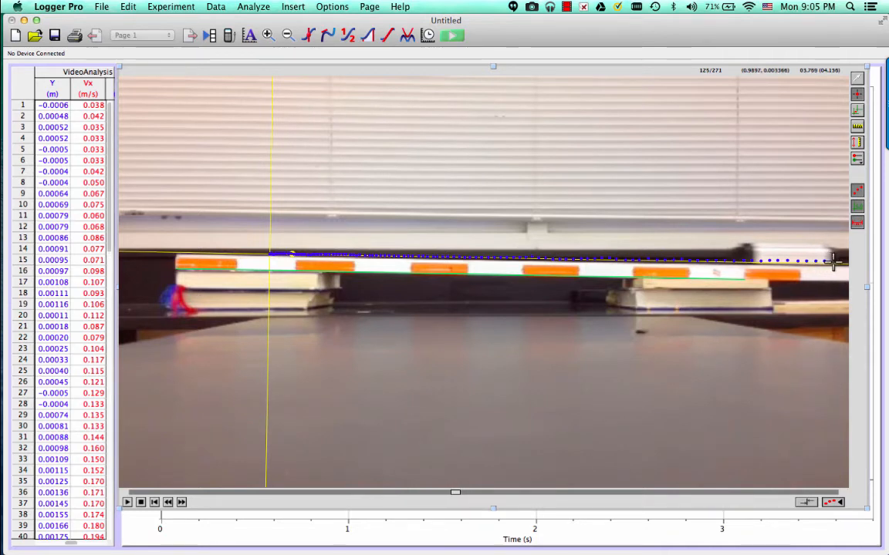
pyautogui.click(833, 260)
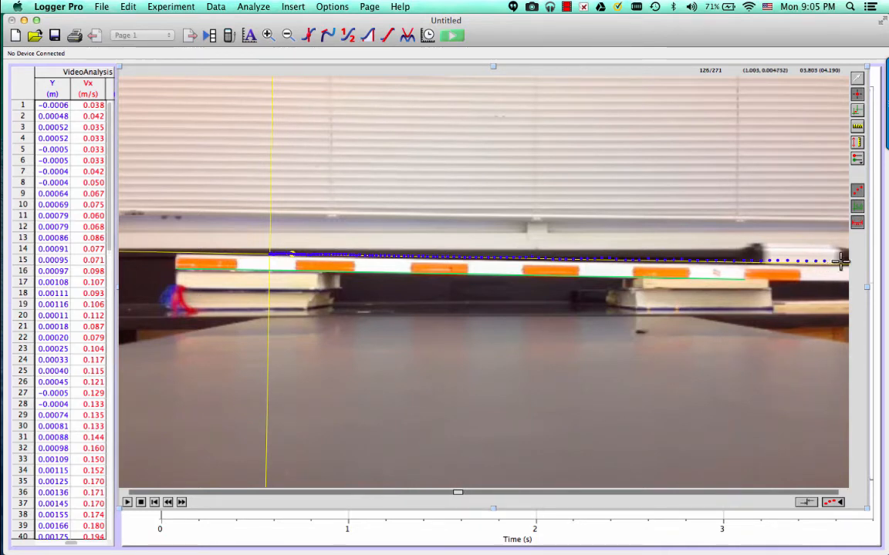
pyautogui.click(842, 260)
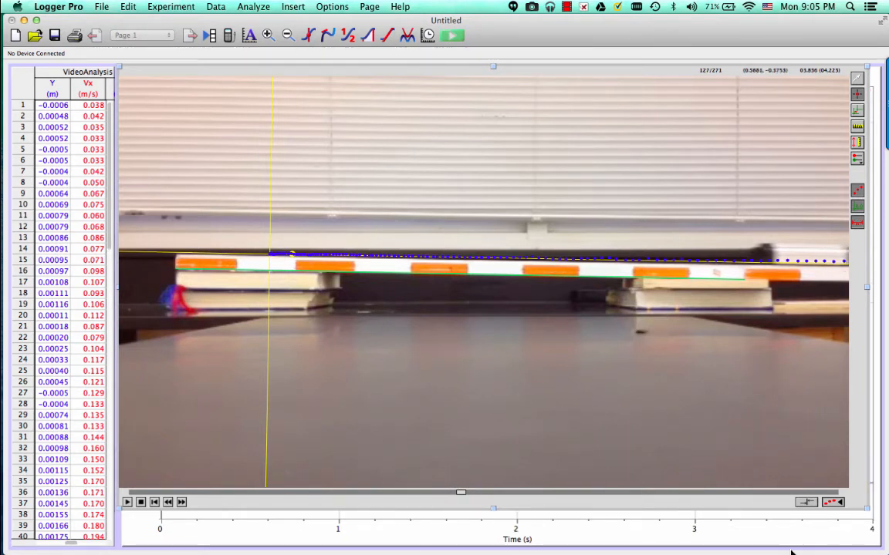
# Shrink the movie to uncover the graph behind it, and plot only X on the graph's vertical axis
pyautogui.moveTo(880, 513); pyautogui.dragTo(453, 304)
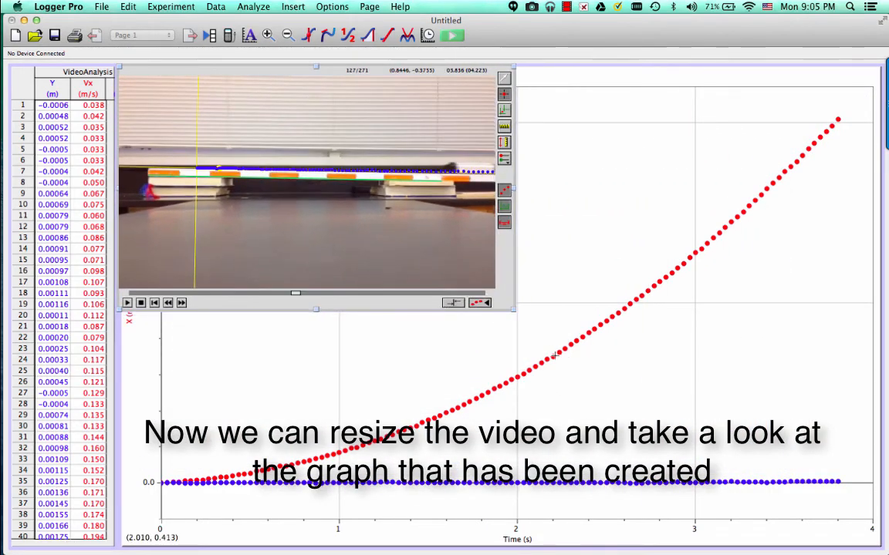
pyautogui.click(587, 386)
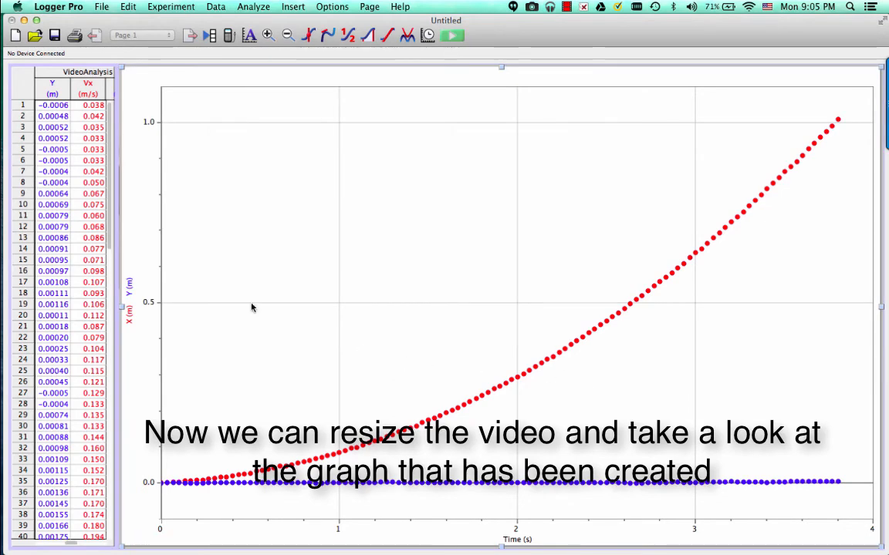
pyautogui.click(129, 286)
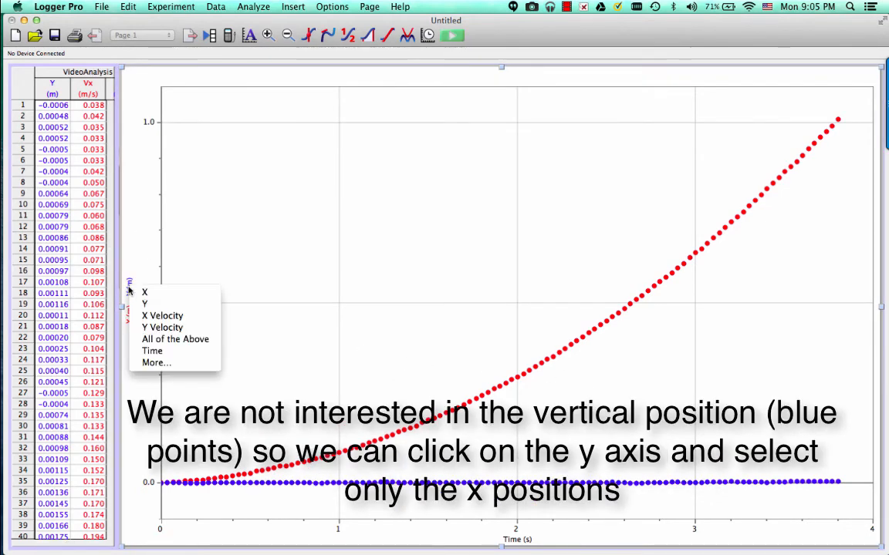
pyautogui.click(142, 292)
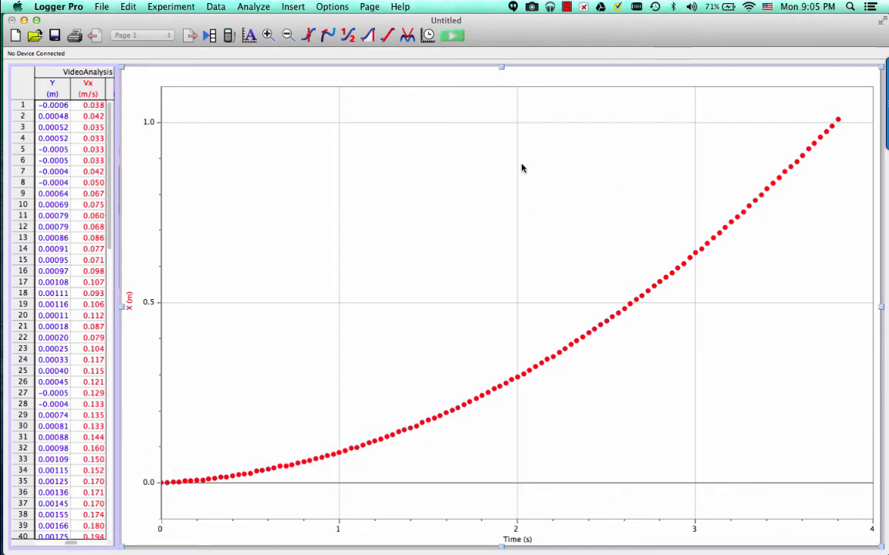
# Start a curve fit on the X data and define a custom function from the Quadratic equation, described as "Simple Quadratic Proportion"
pyautogui.click(409, 35)
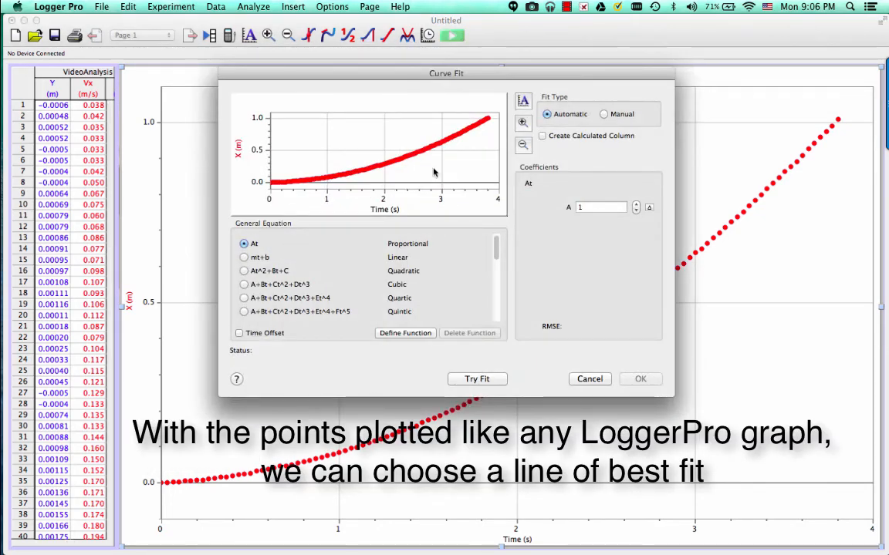
pyautogui.click(244, 272)
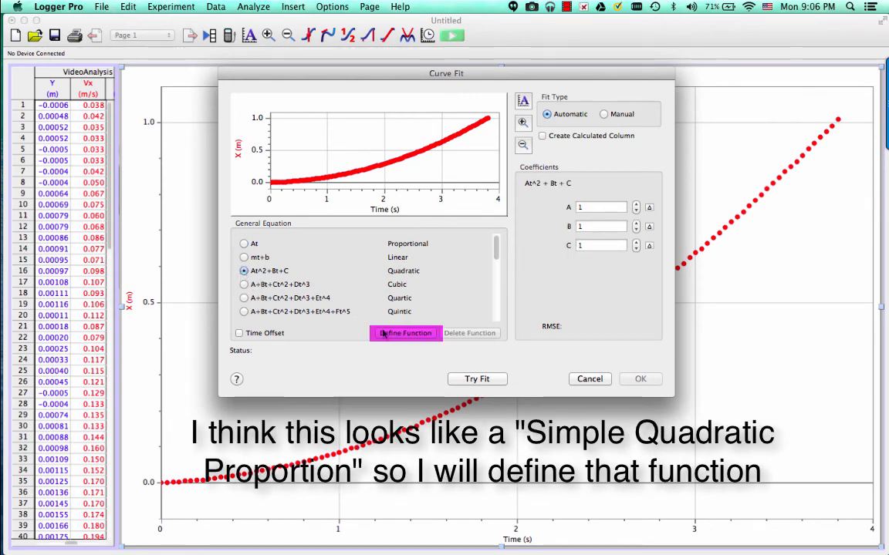
pyautogui.click(391, 334)
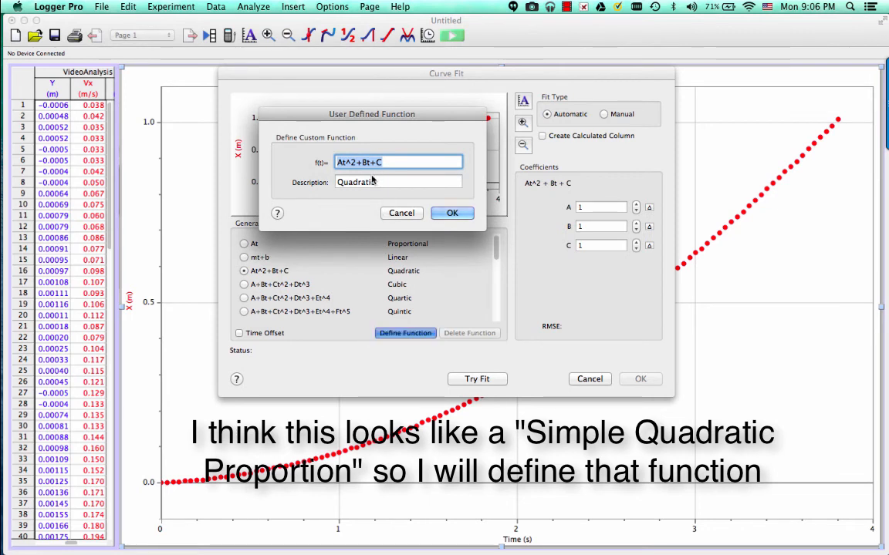
pyautogui.click(337, 182)
pyautogui.write('Sim')
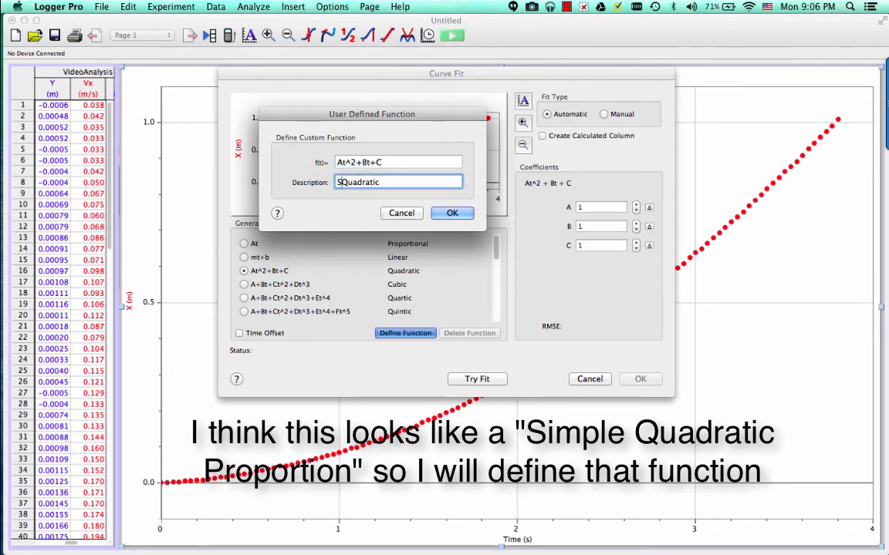
pyautogui.write('ple')
pyautogui.click(407, 178)
pyautogui.click(412, 181)
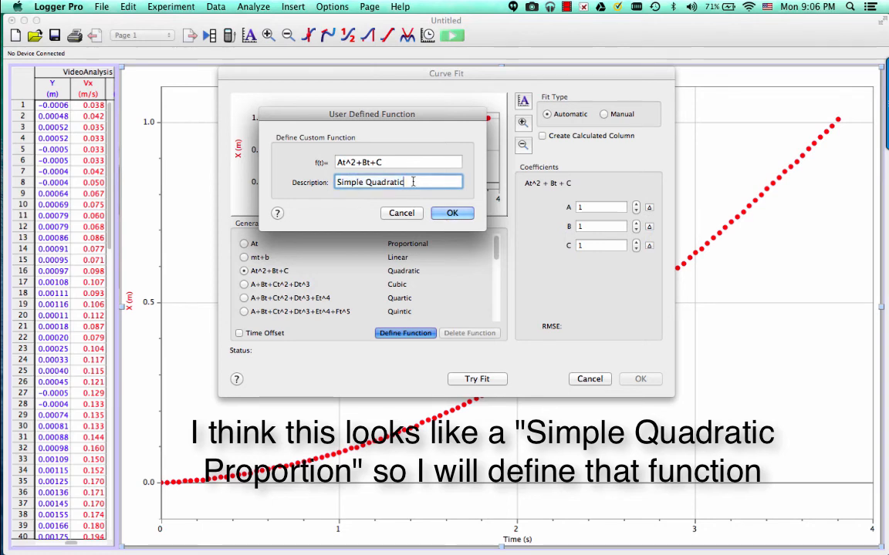
pyautogui.write('Proportion')
# Reduce the custom function's formula to At^2
pyautogui.click(410, 161)
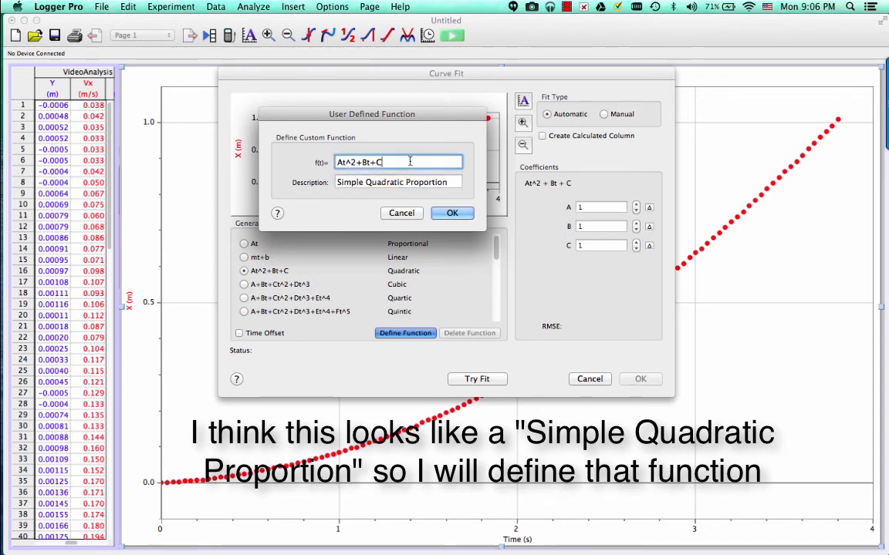
pyautogui.press('BackSpace')
pyautogui.press('BackSpace')
pyautogui.press('BackSpace')
pyautogui.press('BackSpace')
pyautogui.press('BackSpace')
pyautogui.press('BackSpace')
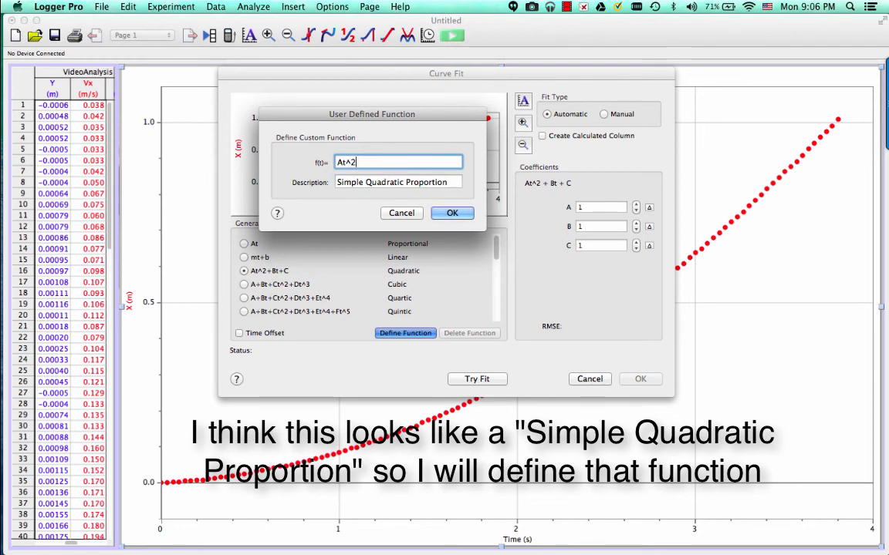
# Save the custom function as At^2 and apply it to the X data as an automatic fit on the graph
pyautogui.write('2')
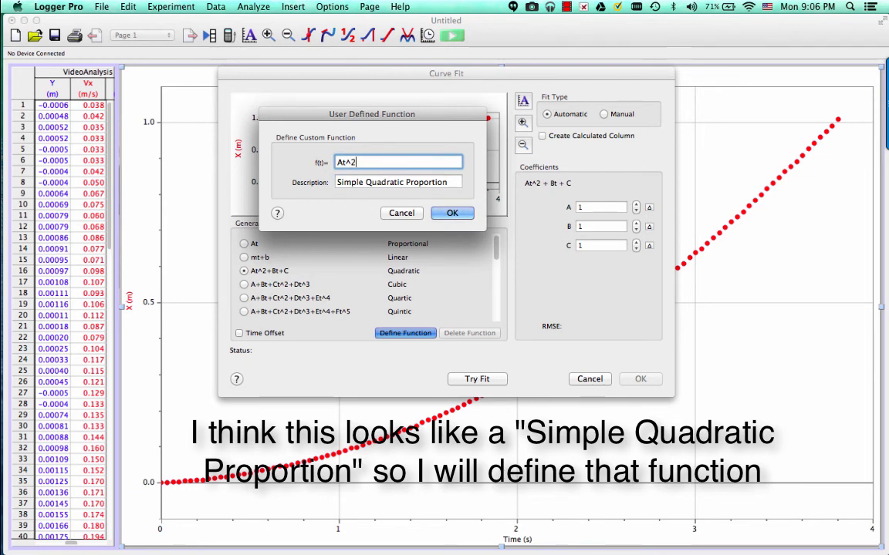
pyautogui.click(452, 214)
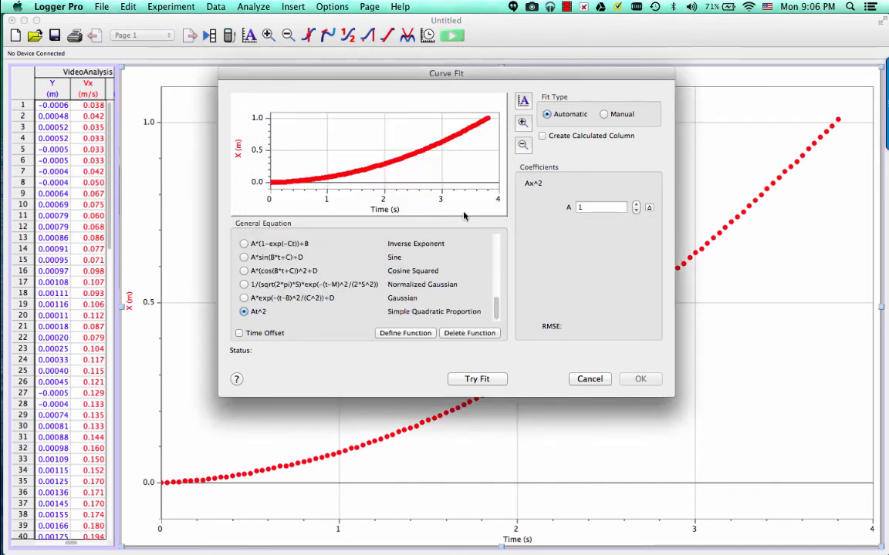
pyautogui.click(476, 378)
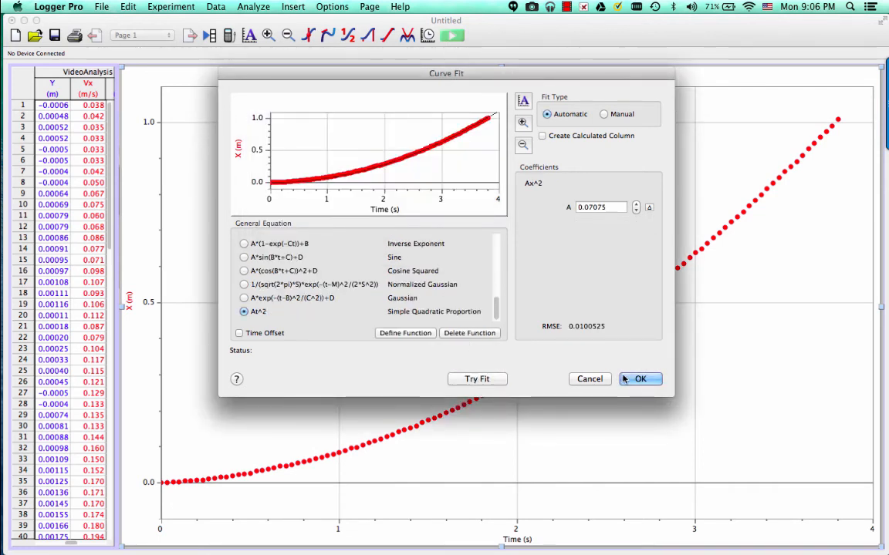
pyautogui.click(637, 379)
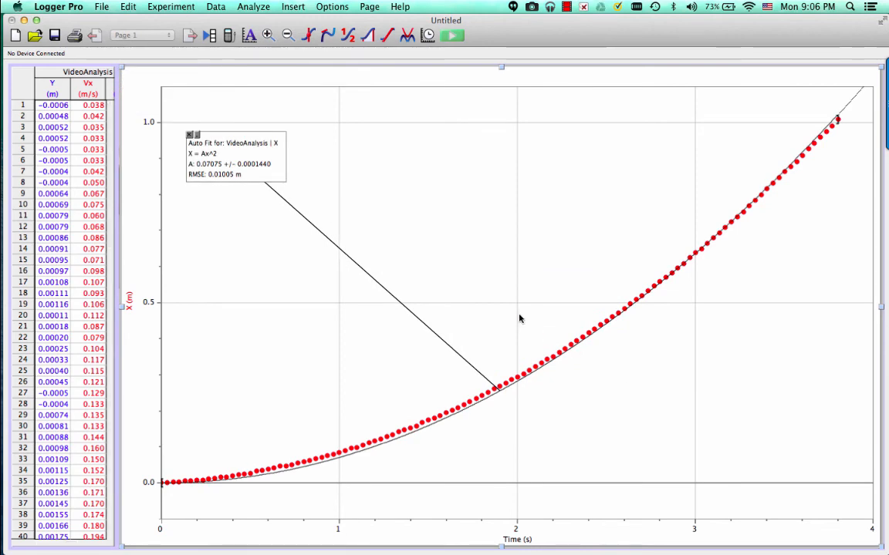
# Turn off the standard error in the curve fit's results box on the graph
pyautogui.doubleClick(248, 168)
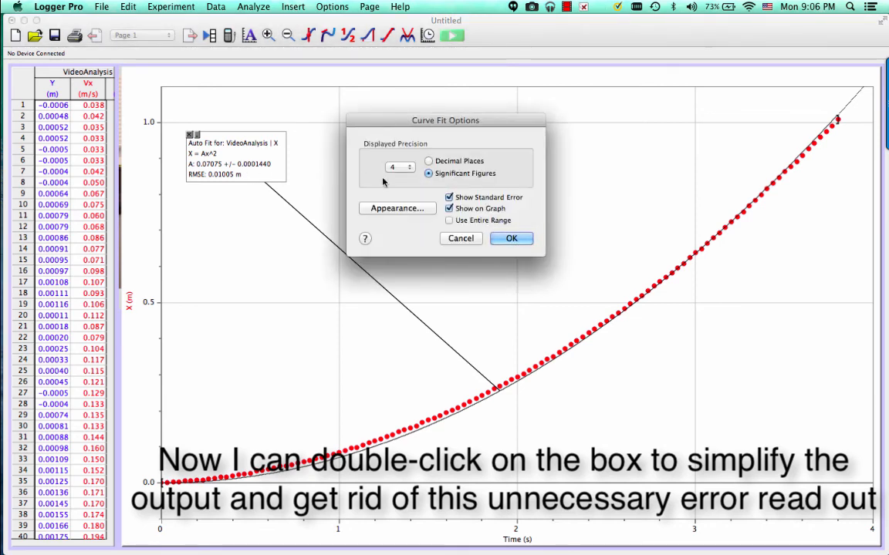
pyautogui.click(449, 197)
pyautogui.click(511, 239)
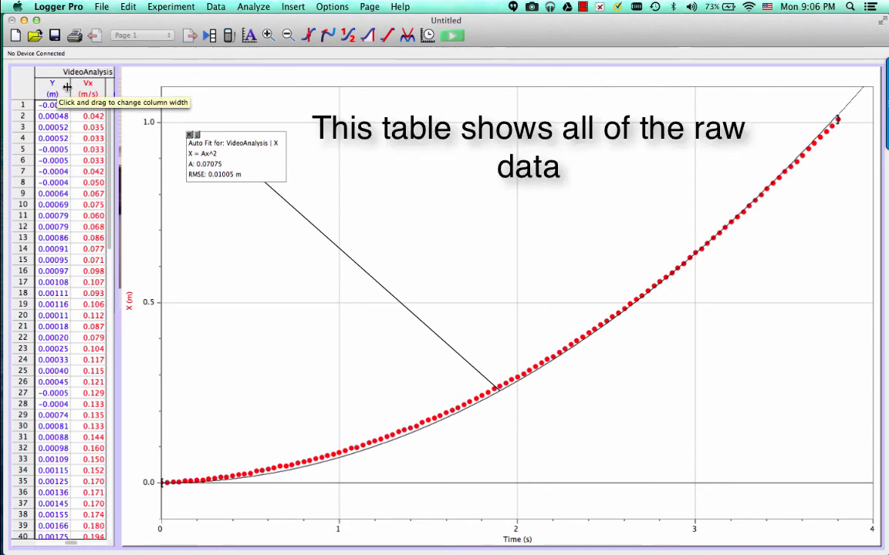
# Widen the data table to view its Time, X, Y, Vx and Vy columns, and bring the graph back in front
pyautogui.click(112, 153)
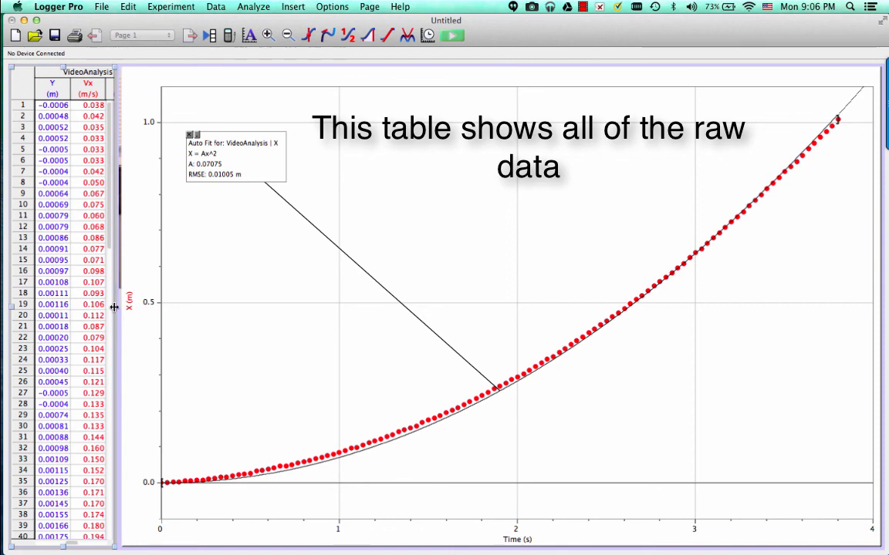
pyautogui.moveTo(114, 278); pyautogui.dragTo(261, 303)
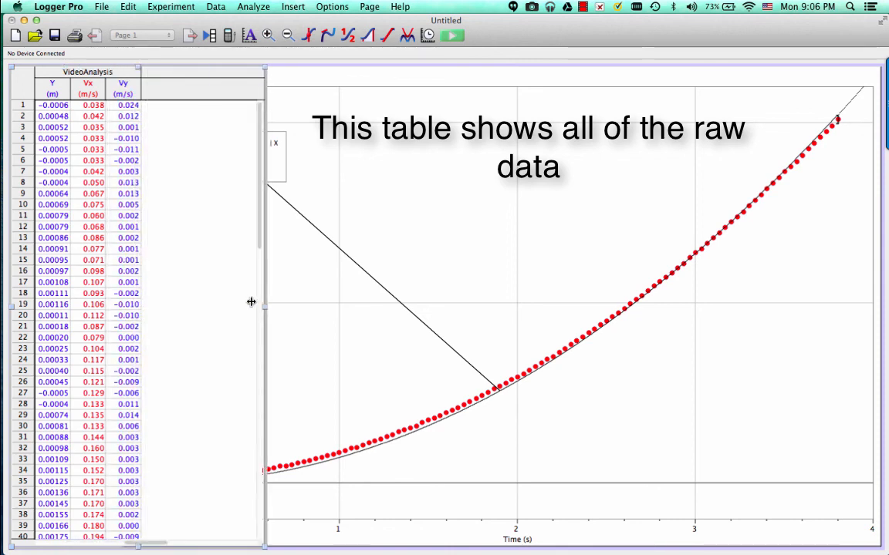
pyautogui.hscroll(-3, 117, 292)
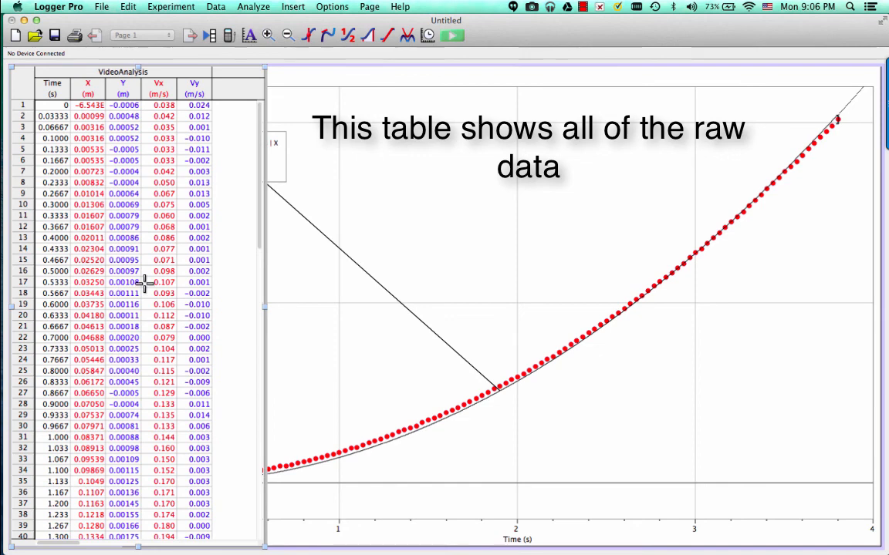
pyautogui.scroll(-1, 145, 283)
pyautogui.click(301, 303)
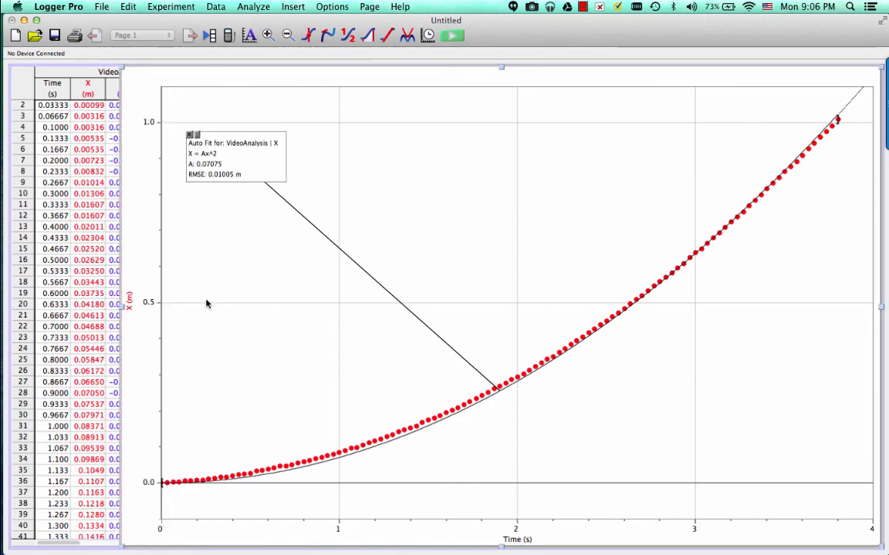